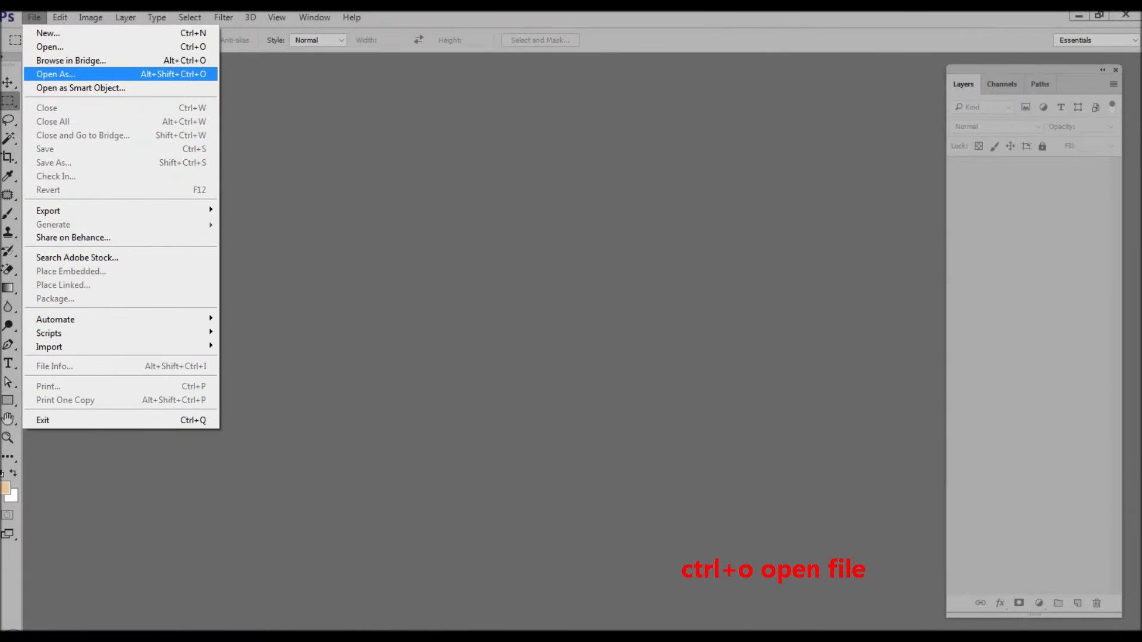
- Open the men_shoes_PNG7495 boot image from the Desktop folder
key("Return")
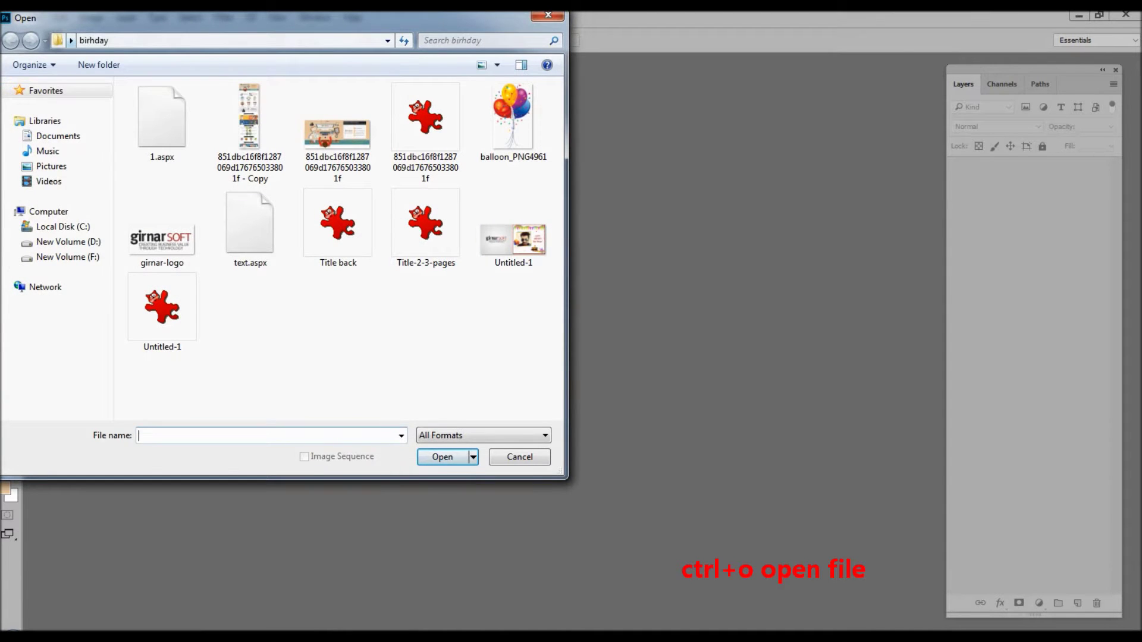
left_click(71, 40)
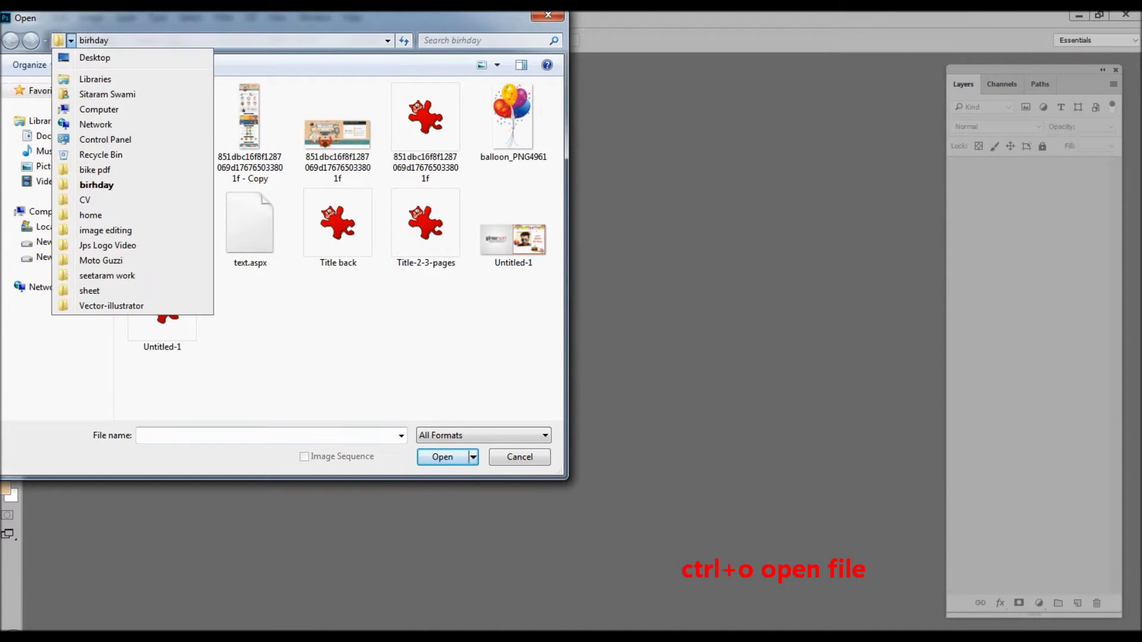
key("BackSpace")
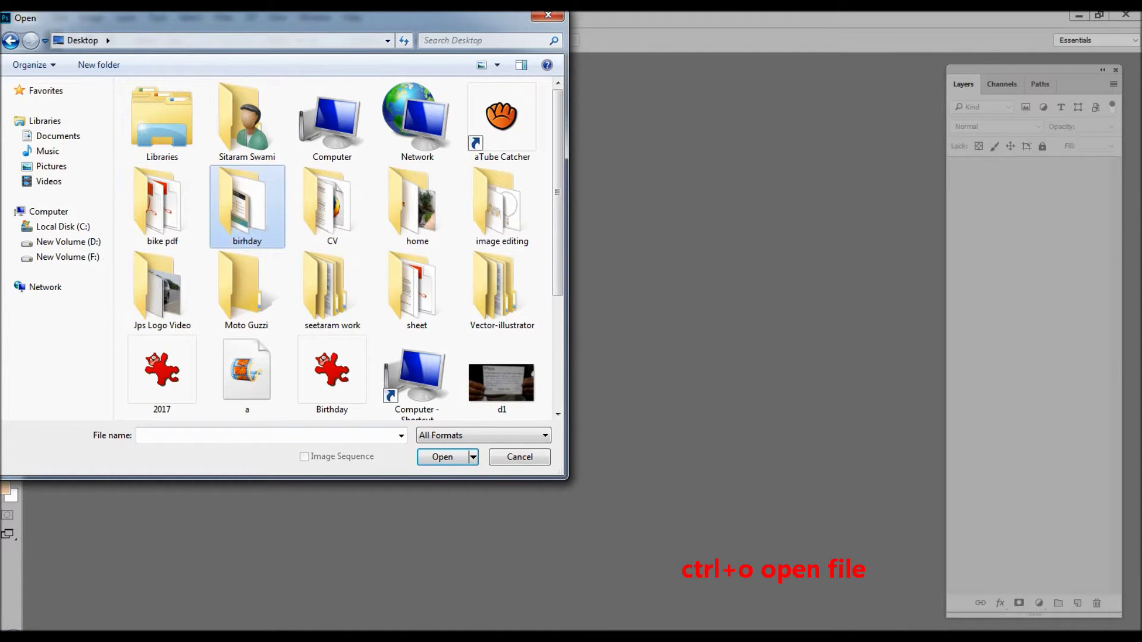
scroll(333, 249, "down", 3)
left_click(417, 277)
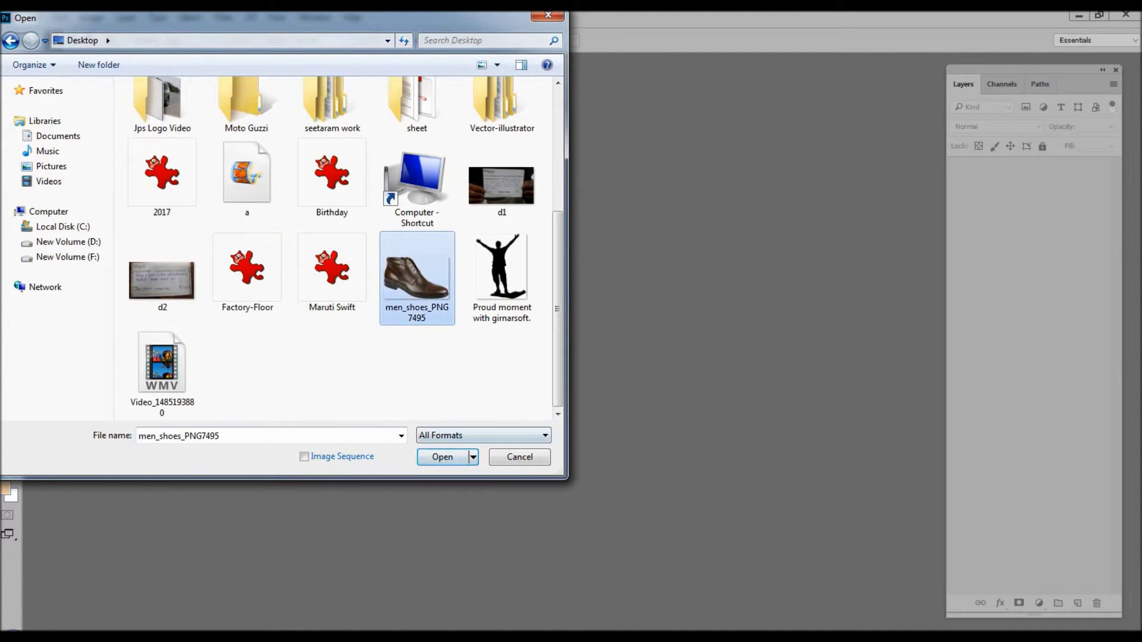
key("Return")
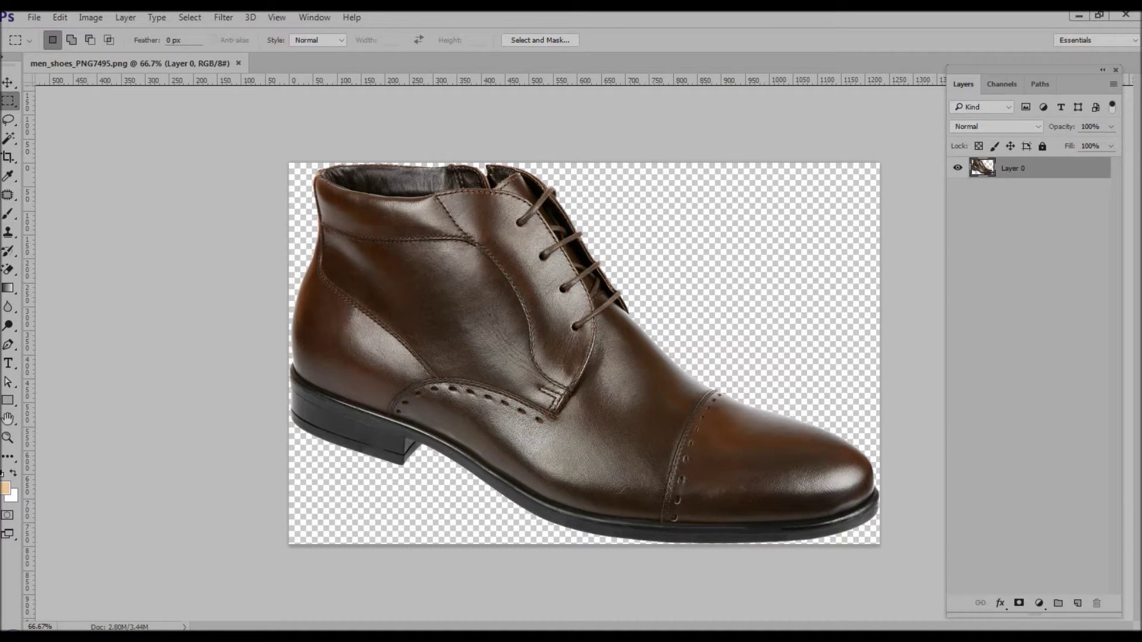
- Add a new layer beneath the boot, fill it with white, and reselect the boot layer
left_click(1077, 603)
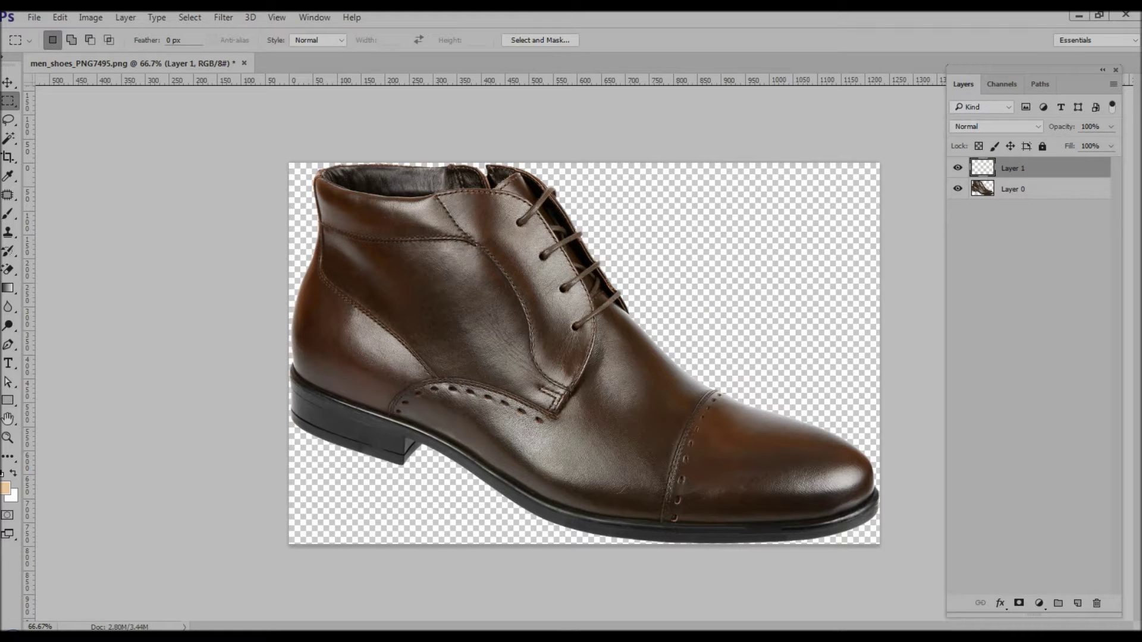
key("ctrl+bracketleft")
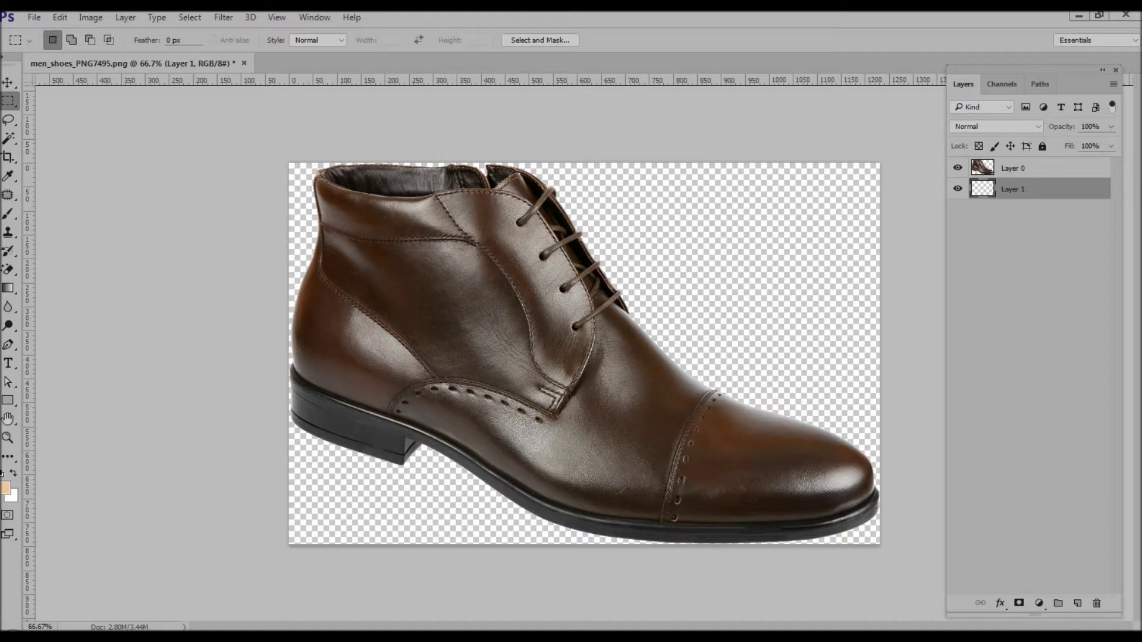
key("d")
key("x")
key("x")
key("i")
left_click(11, 496)
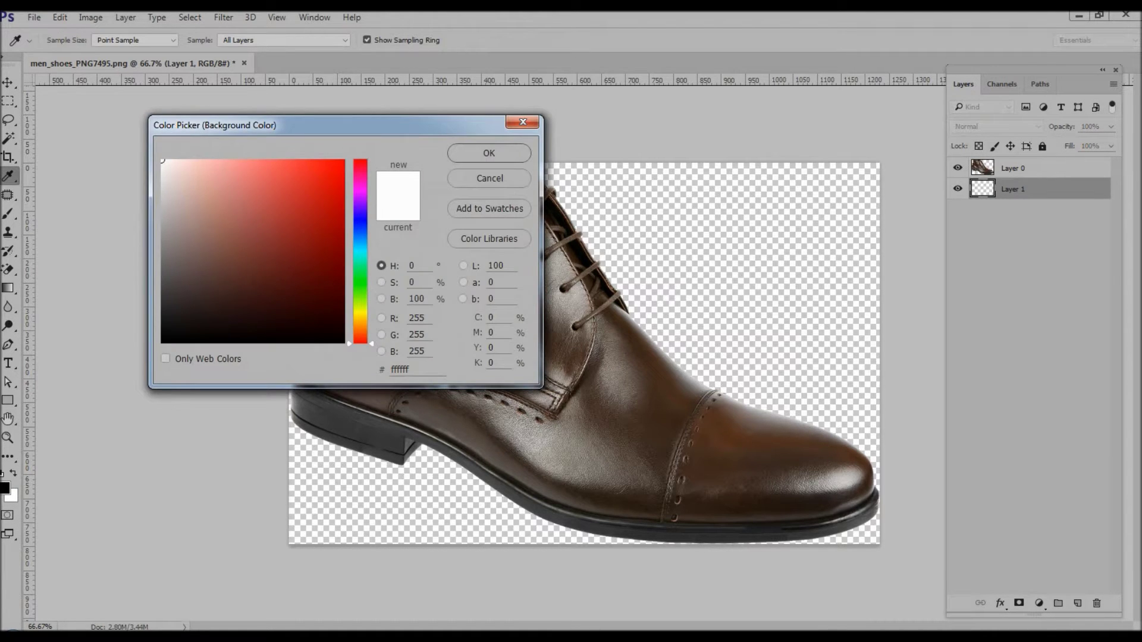
left_click(489, 178)
key("m")
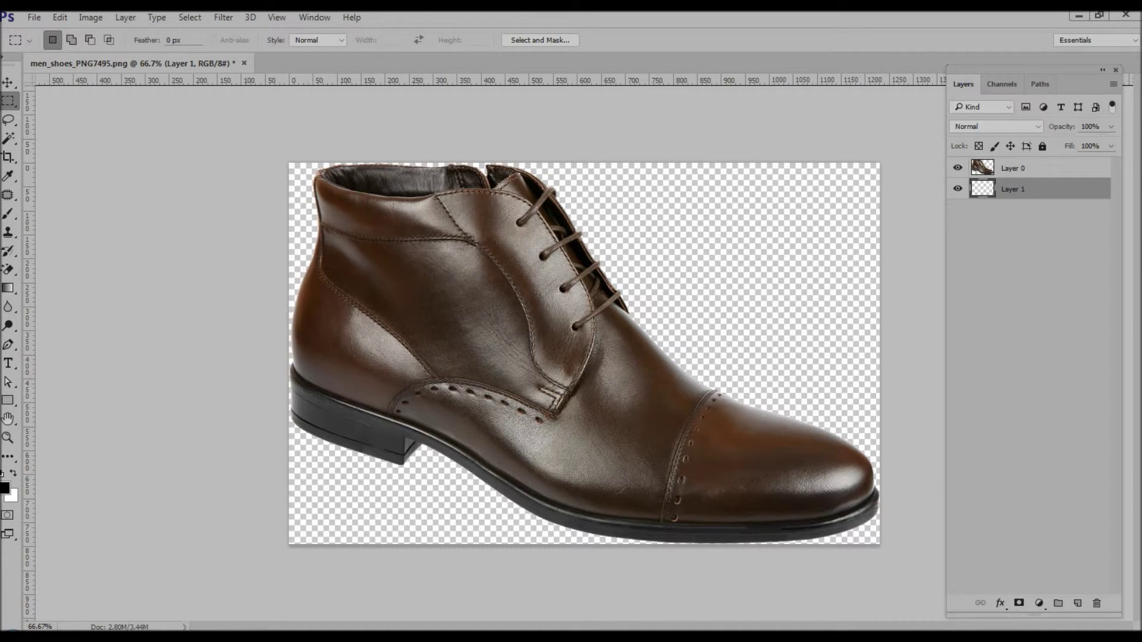
key("ctrl+BackSpace")
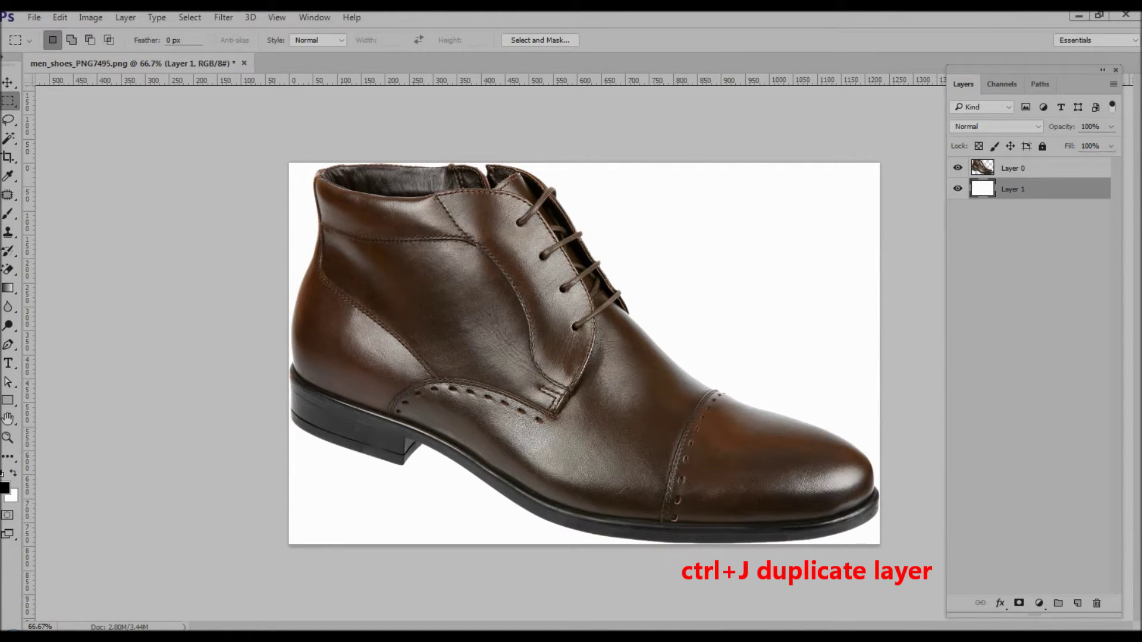
key("alt+bracketright")
key("v")
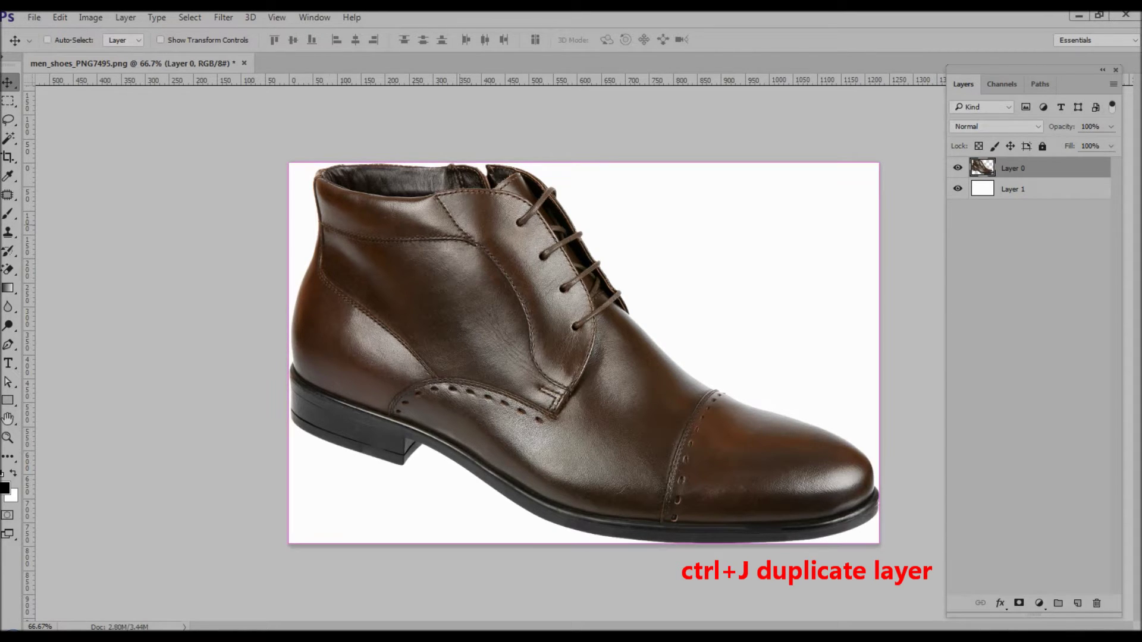
left_click(90, 18)
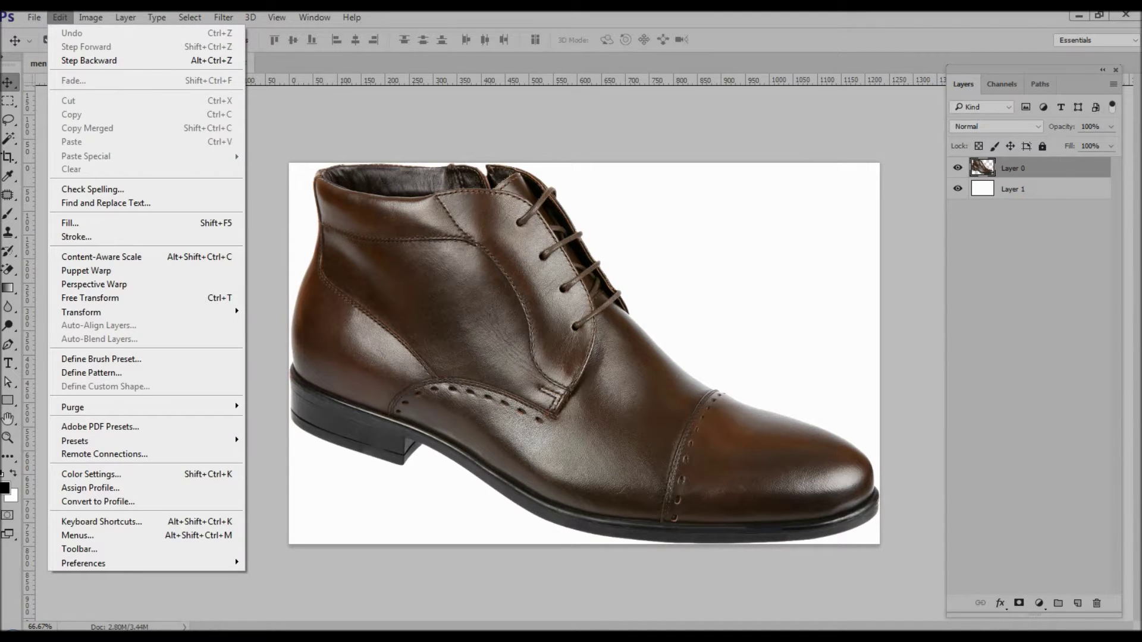
key("Escape")
key("ctrl")
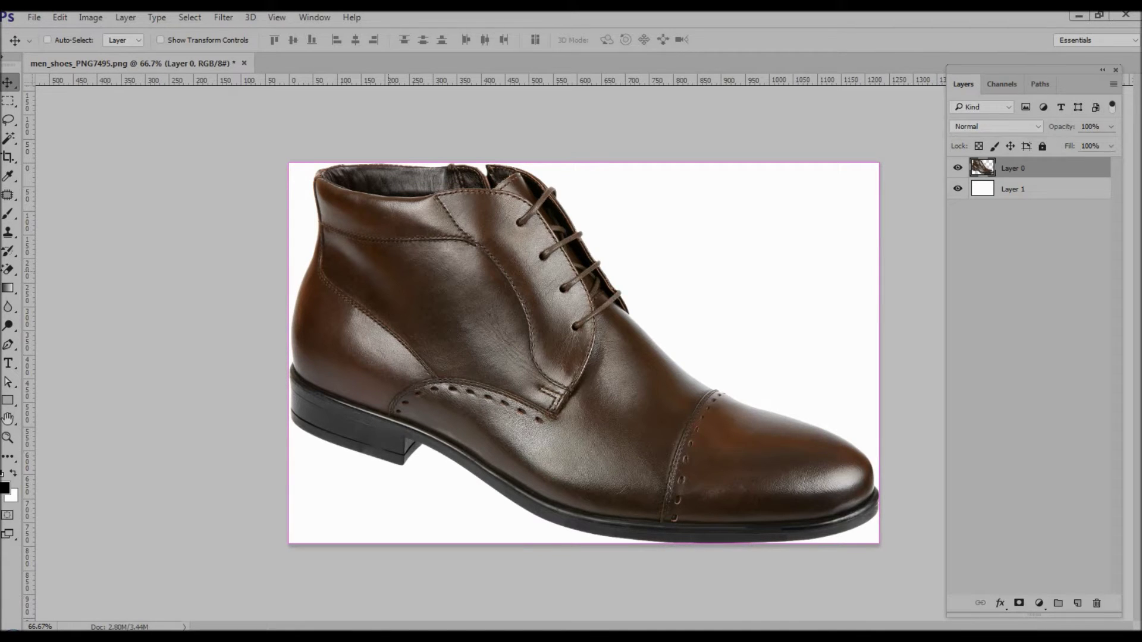
key("ctrl+t")
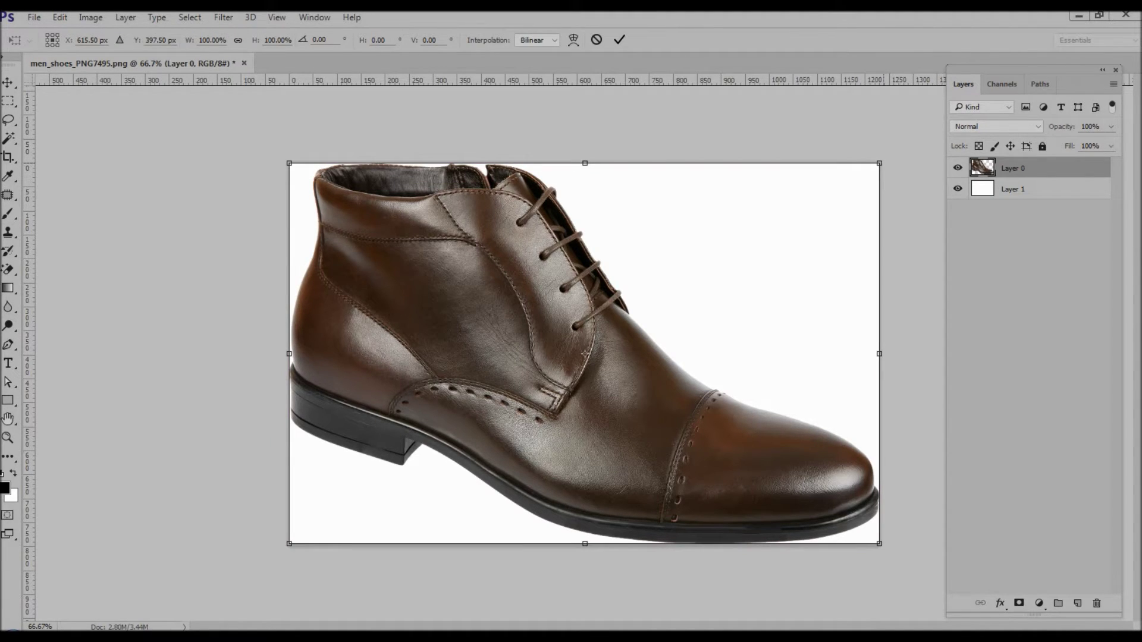
- Scale the boot down proportionally to about half size
left_click_drag(879, 163, 796, 197)
mouse_move(879, 162)
left_mouse_down()
mouse_move(739, 254)
mouse_move(756, 243)
left_mouse_up()
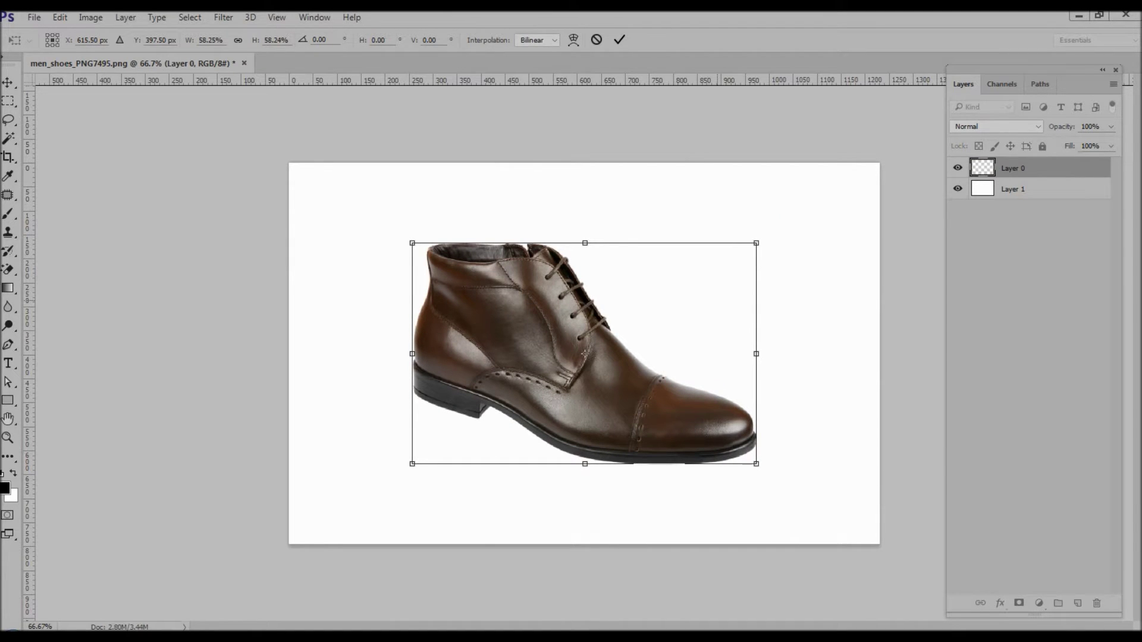
key("Return")
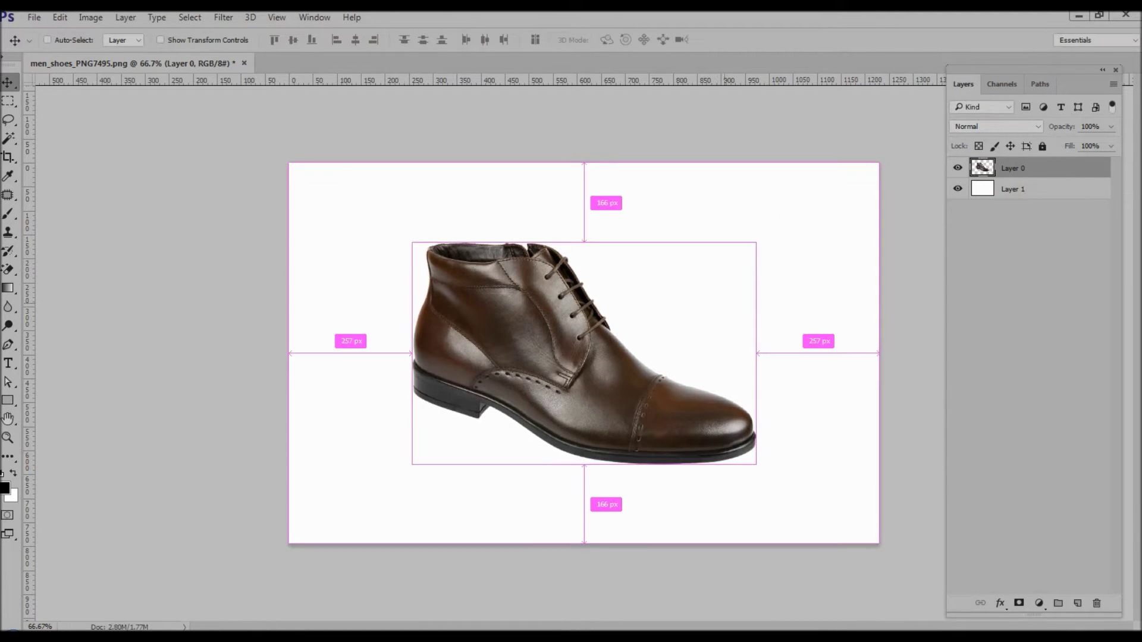
- Tilt the boot toe-down about twenty degrees and move it higher on the canvas
key("ctrl+t")
left_click_drag(758, 478, 752, 485)
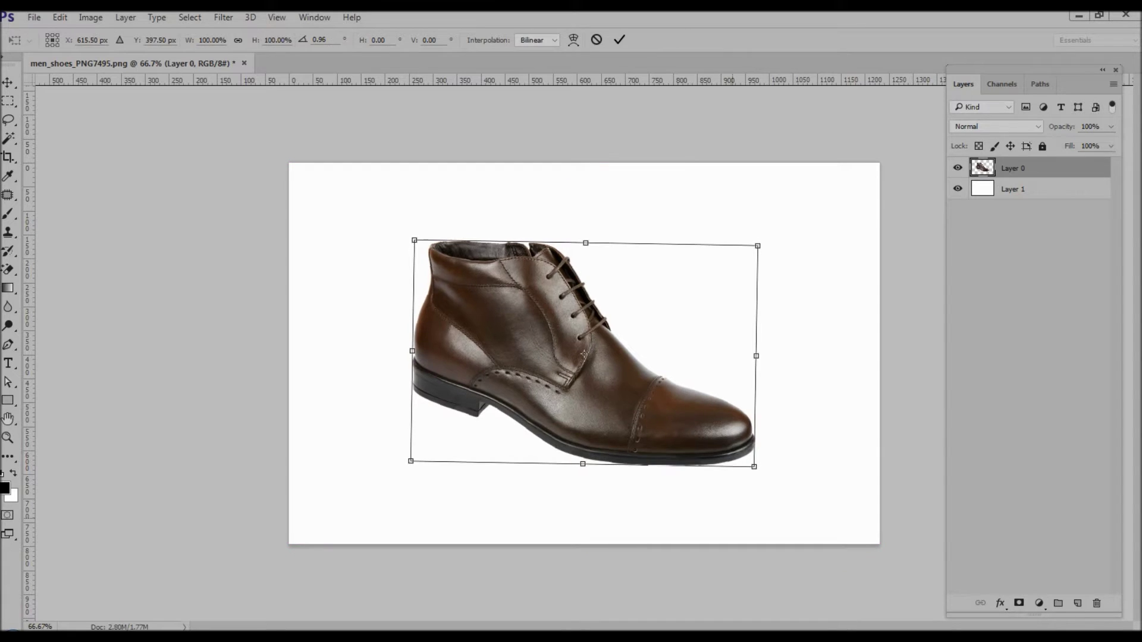
mouse_move(750, 487)
left_mouse_down()
mouse_move(727, 490)
mouse_move(711, 511)
left_mouse_up()
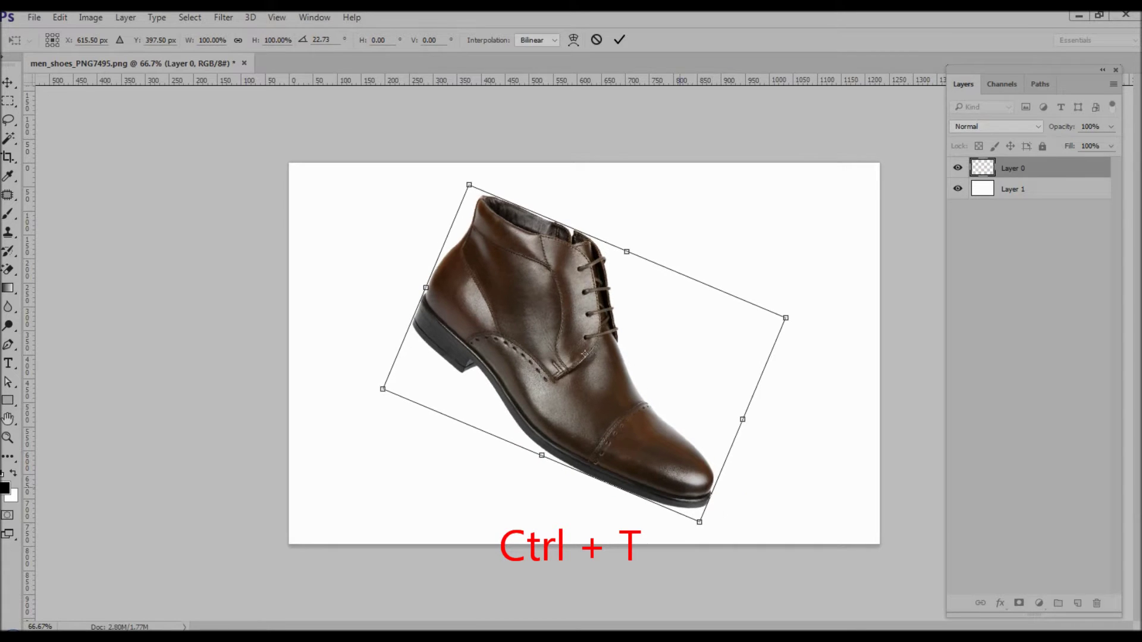
key("Escape")
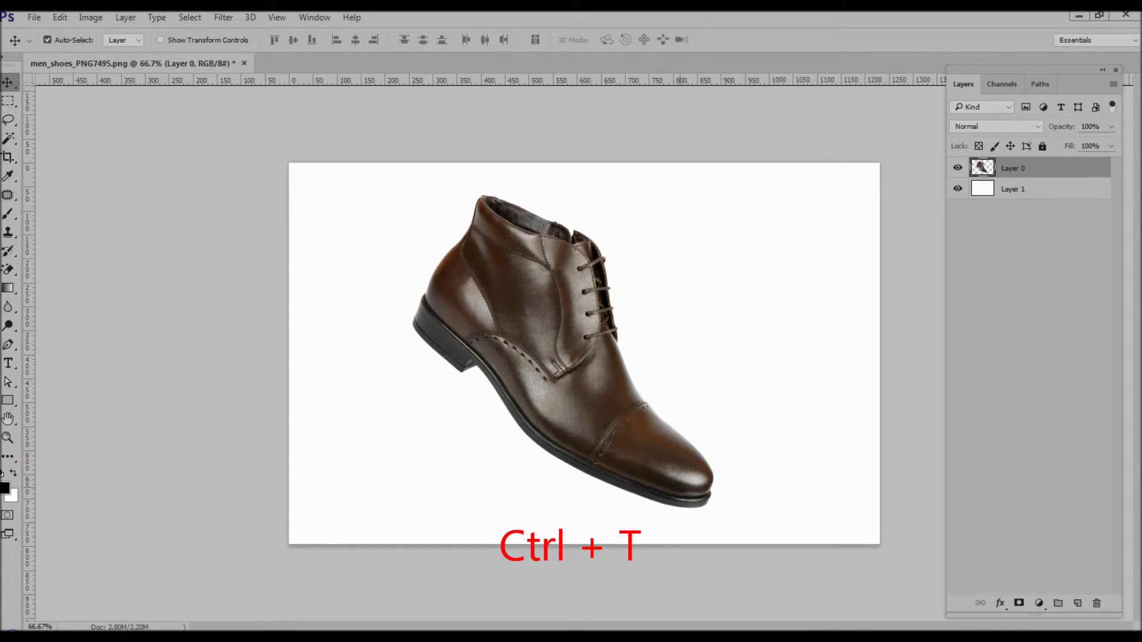
mouse_move(686, 445)
left_mouse_down()
mouse_move(682, 426)
mouse_move(716, 433)
left_mouse_up()
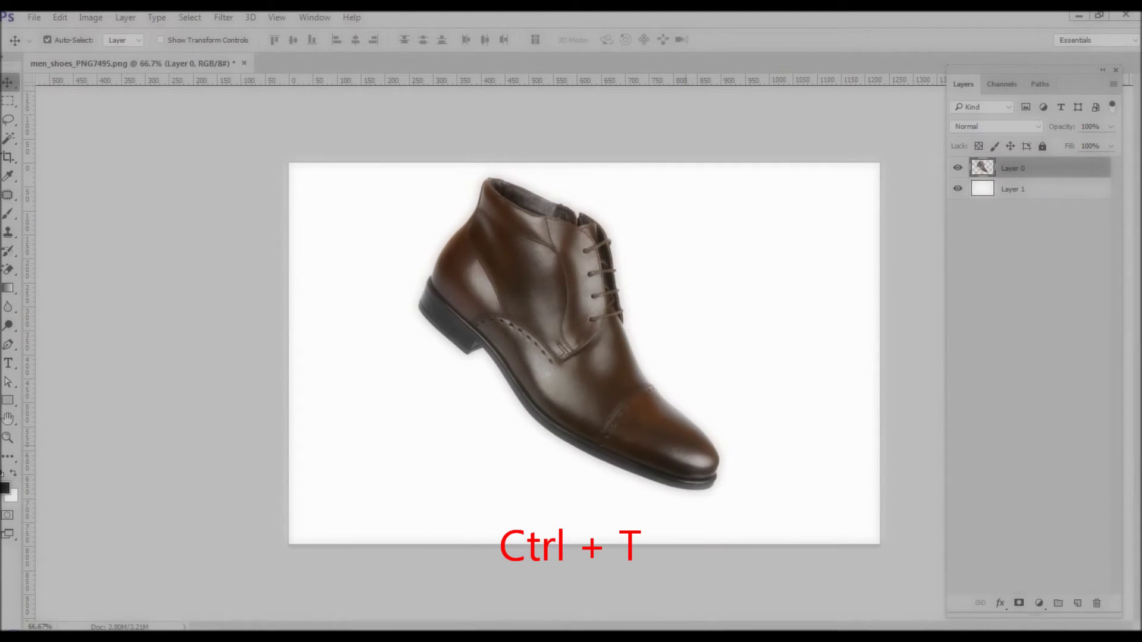
key("ctrl+t")
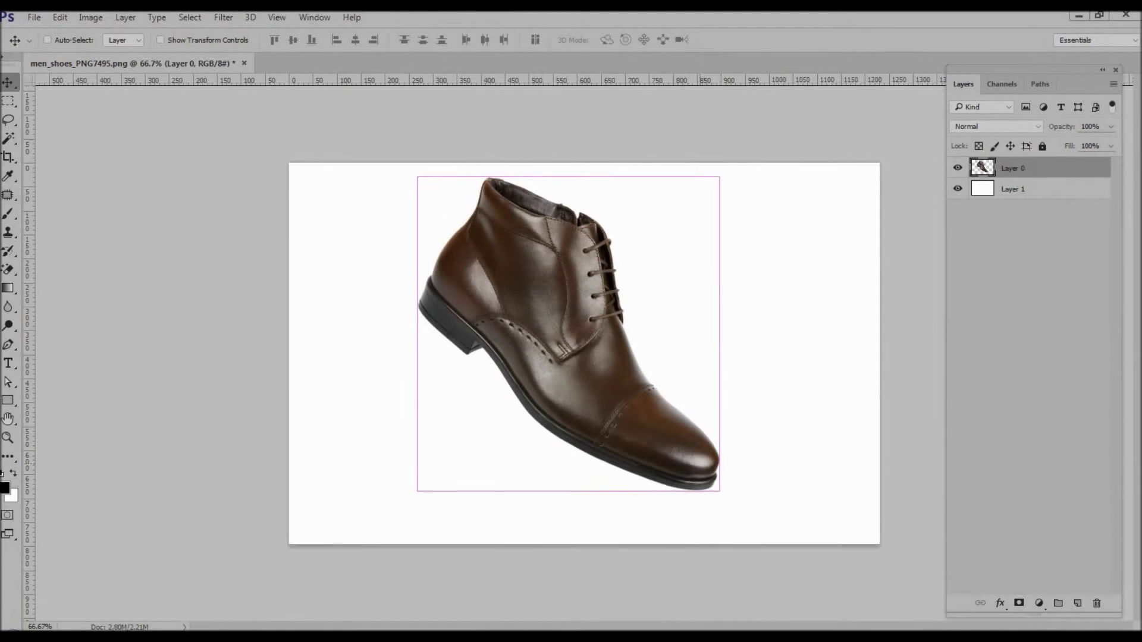
left_click_drag(729, 464, 725, 469)
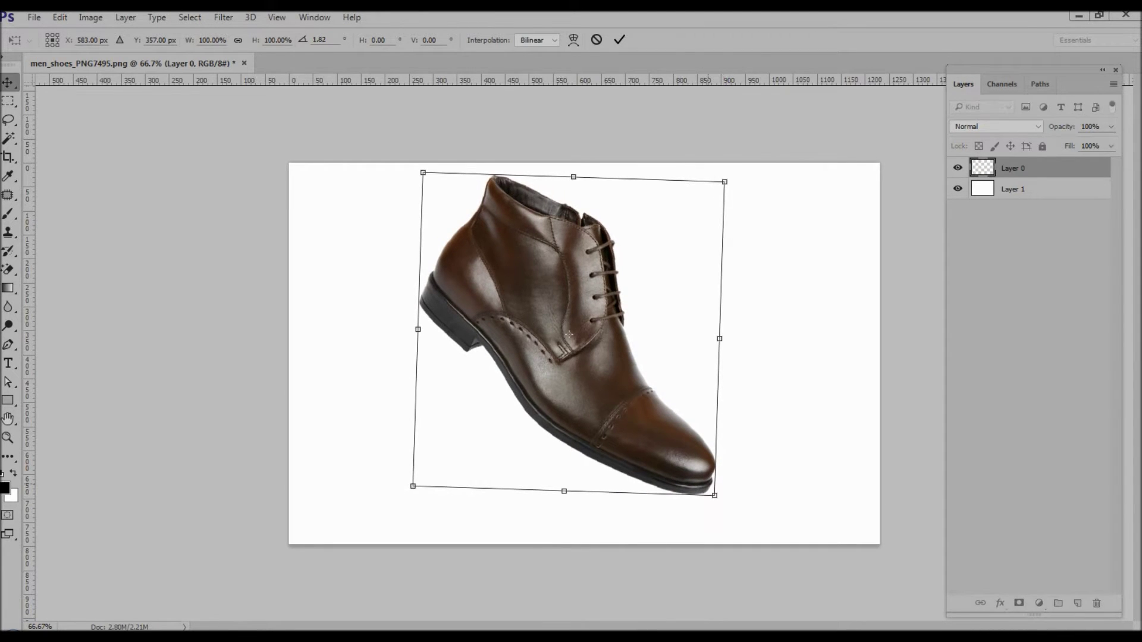
key("Return")
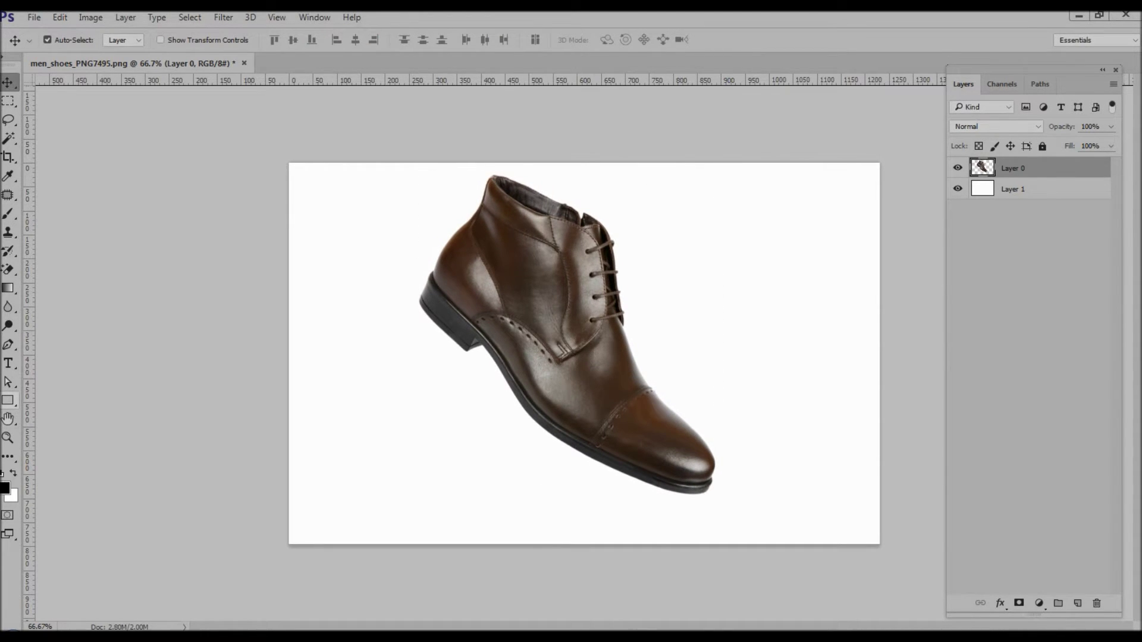
left_click(9, 101)
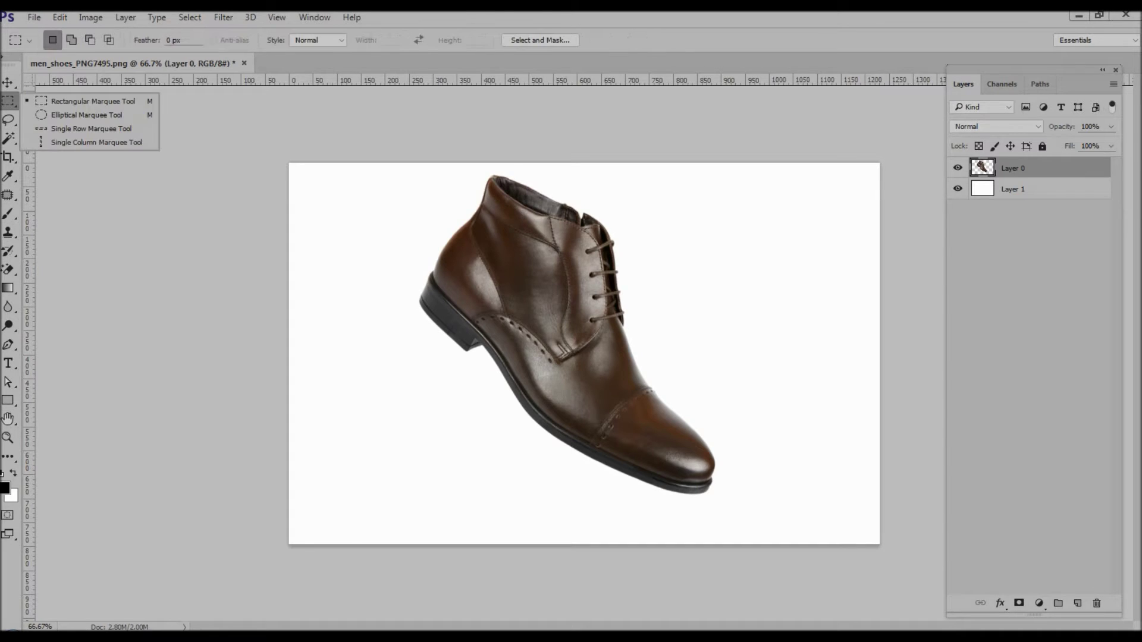
- Draw an elliptical selection under the boot's toe and fill it black on a new layer
left_click(86, 115)
left_click_drag(657, 491, 723, 510)
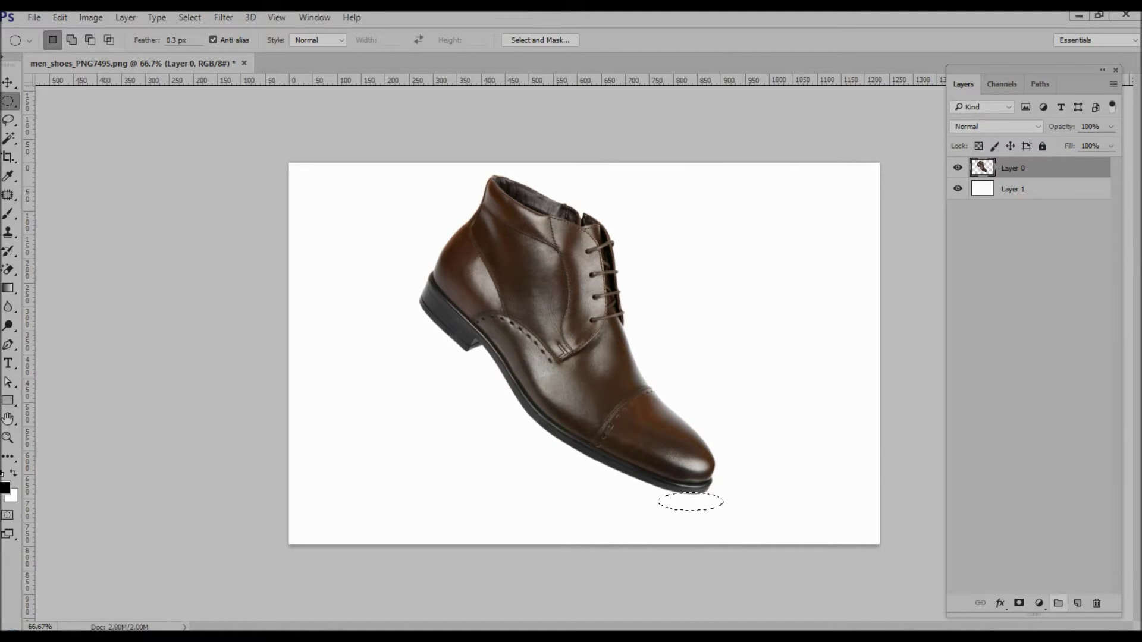
left_click(1077, 603)
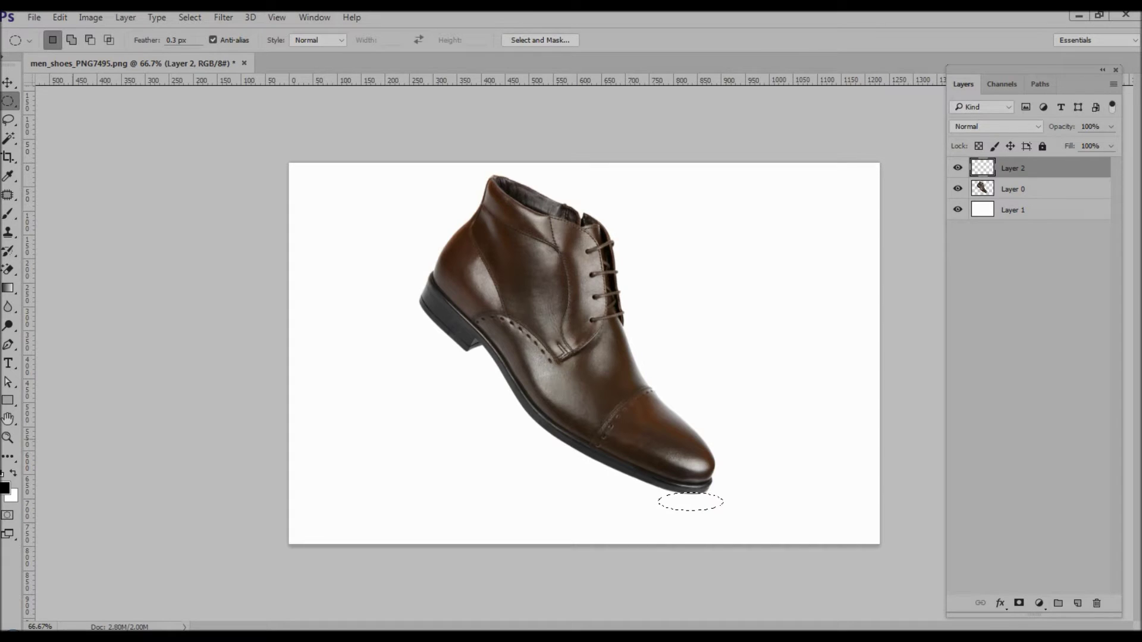
key("x")
key("ctrl+BackSpace")
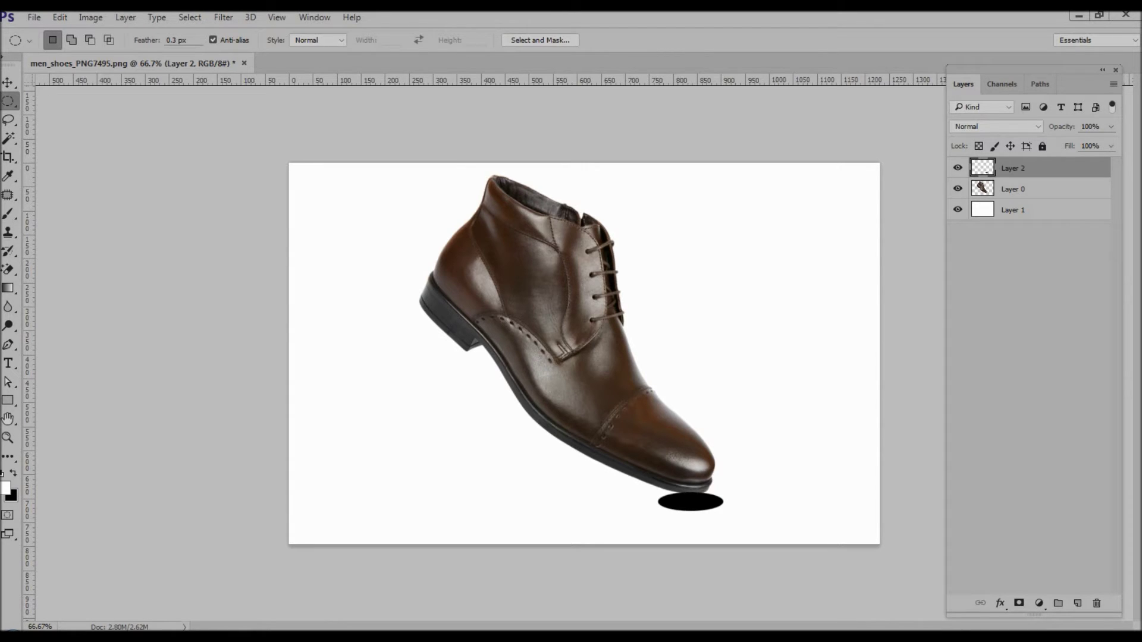
- Move the shadow layer beneath the boot, rotate the oval, and nudge it under the toe
key("ctrl+bracketleft")
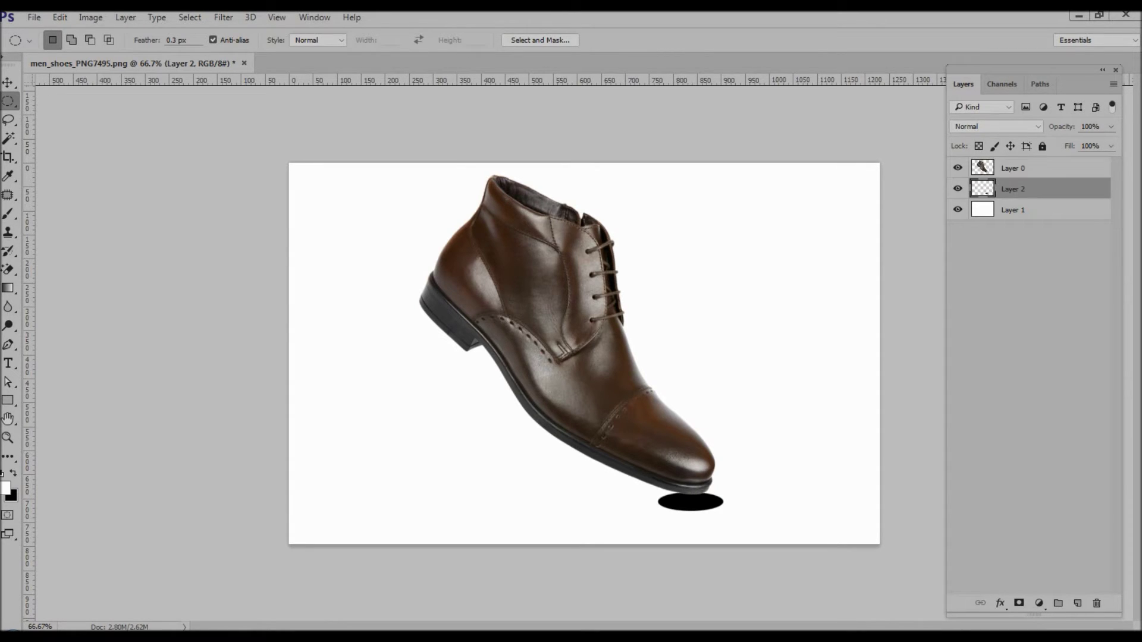
key("v")
left_click(690, 503)
key("ctrl+t")
left_click_drag(756, 504, 755, 494)
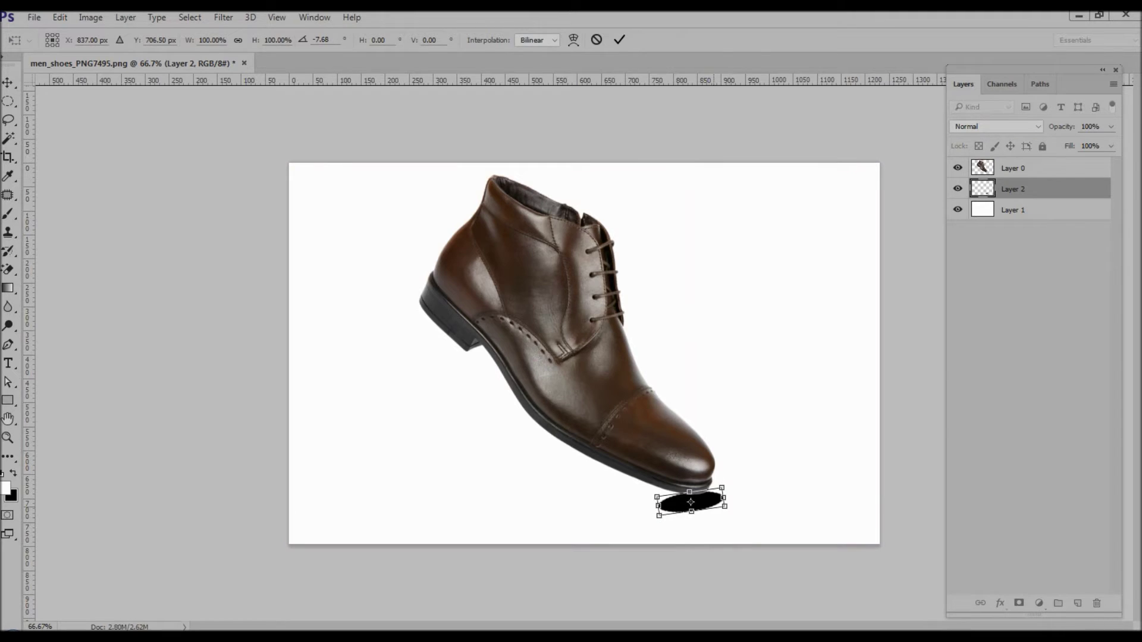
key("Return")
key("shift+Up")
key("shift+Right")
key("shift+Up")
key("shift+Up")
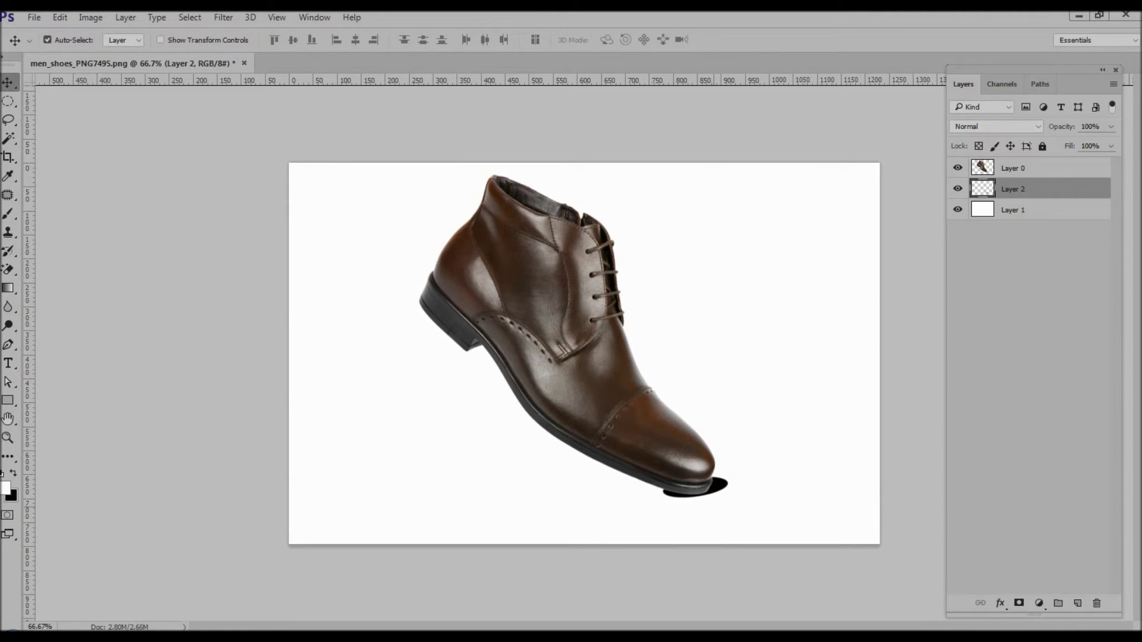
key("shift+Down")
- Refine the shadow oval's rotation to match the boot's tilt and nudge it into place
key("ctrl+t")
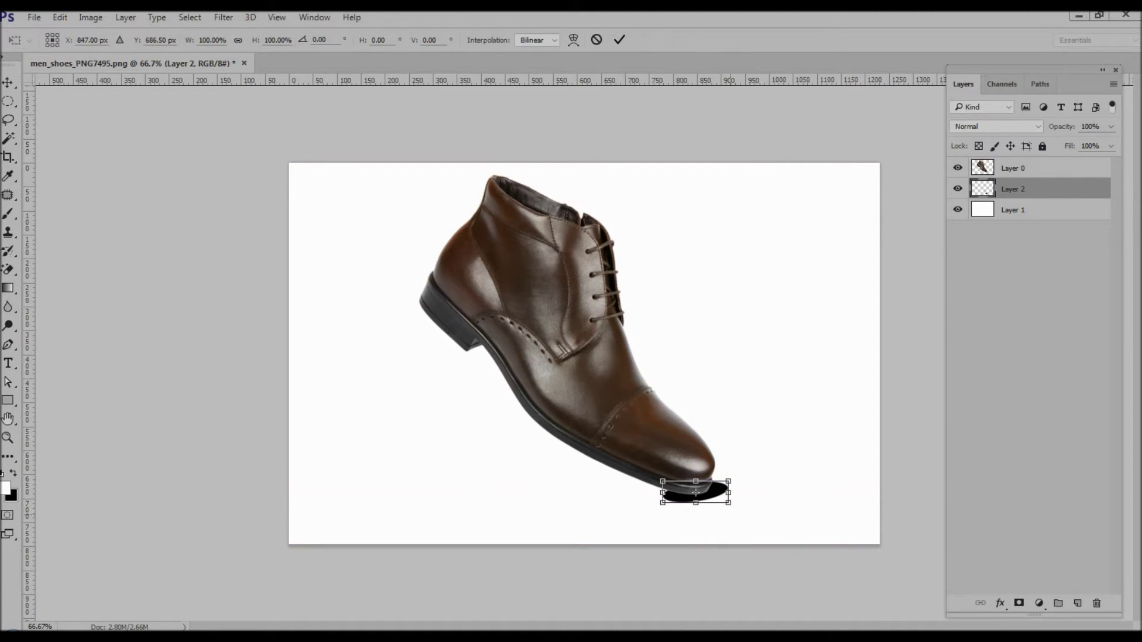
left_click_drag(736, 493, 735, 501)
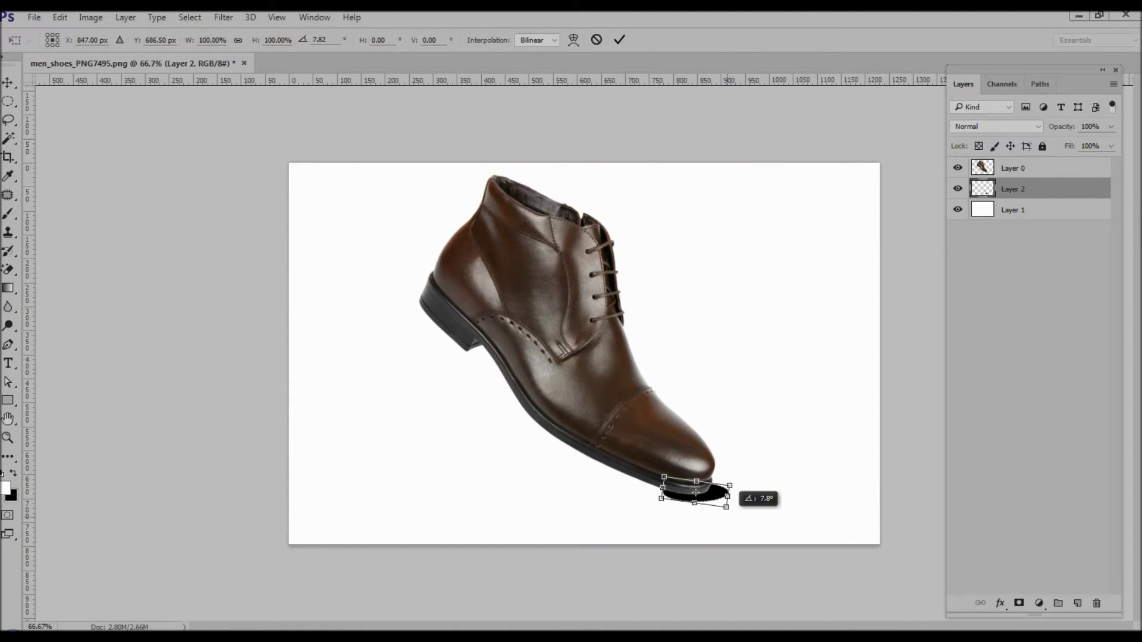
key("Return")
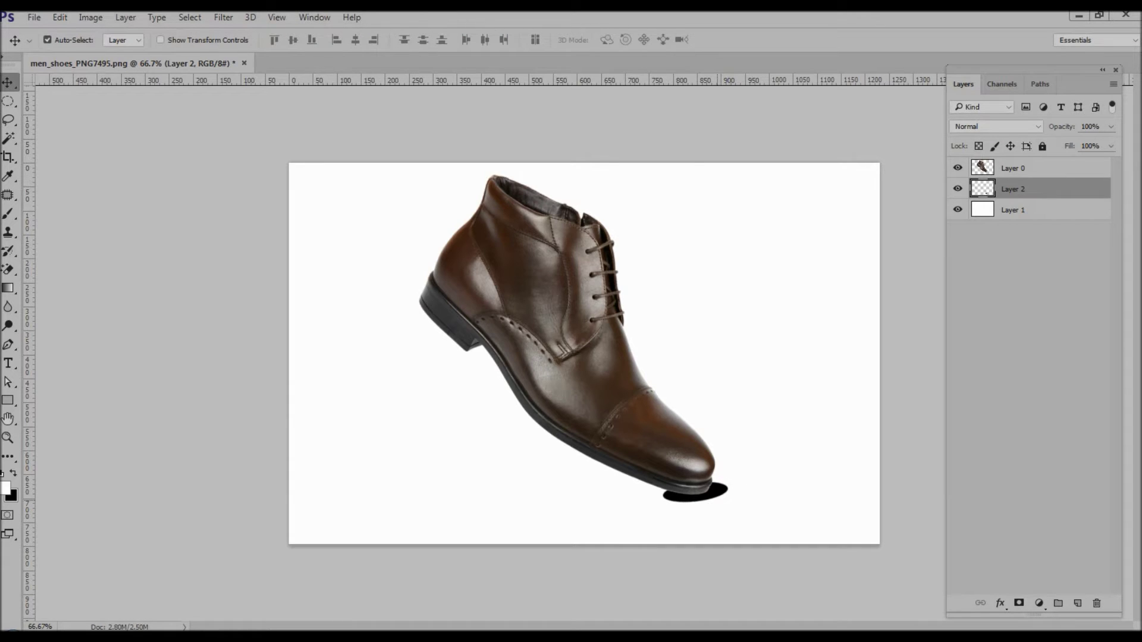
key("ctrl+t")
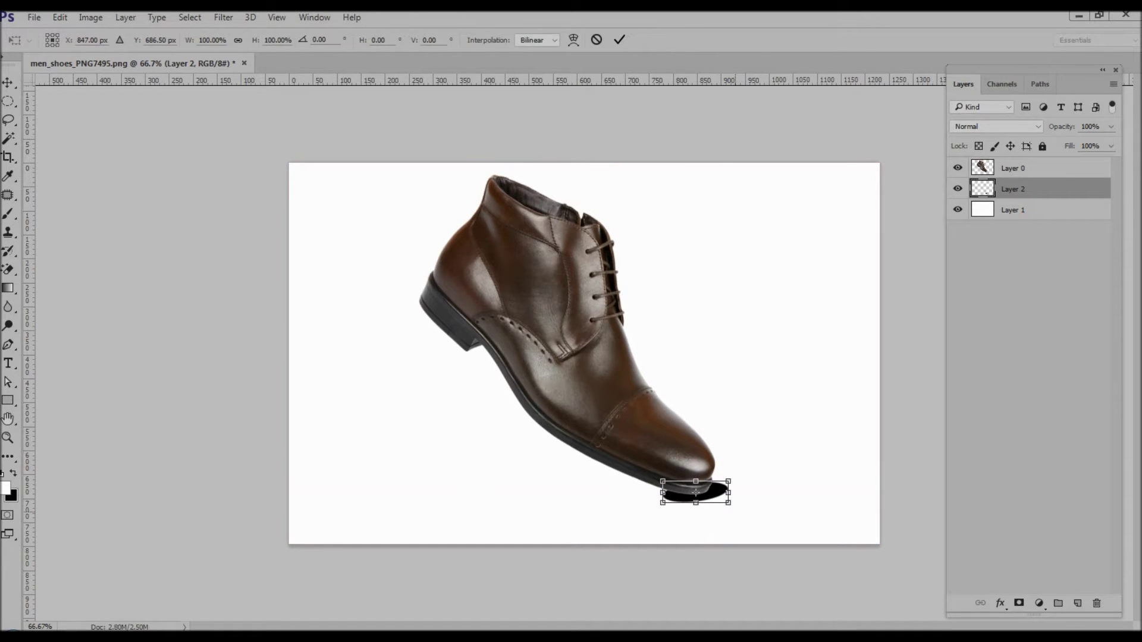
left_click_drag(736, 493, 738, 480)
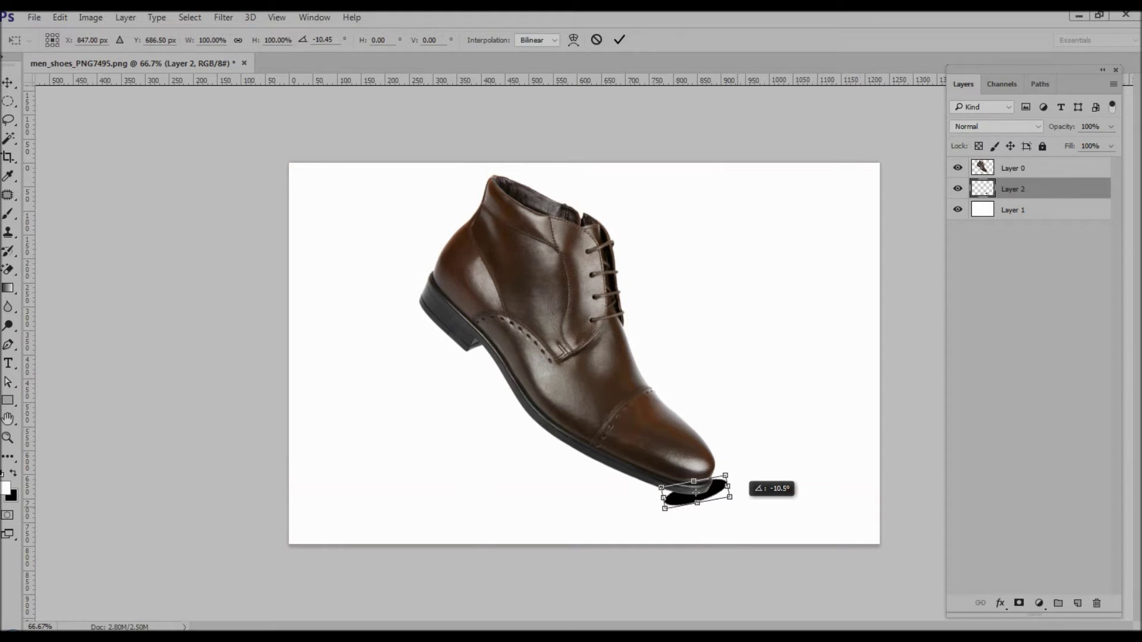
key("Return")
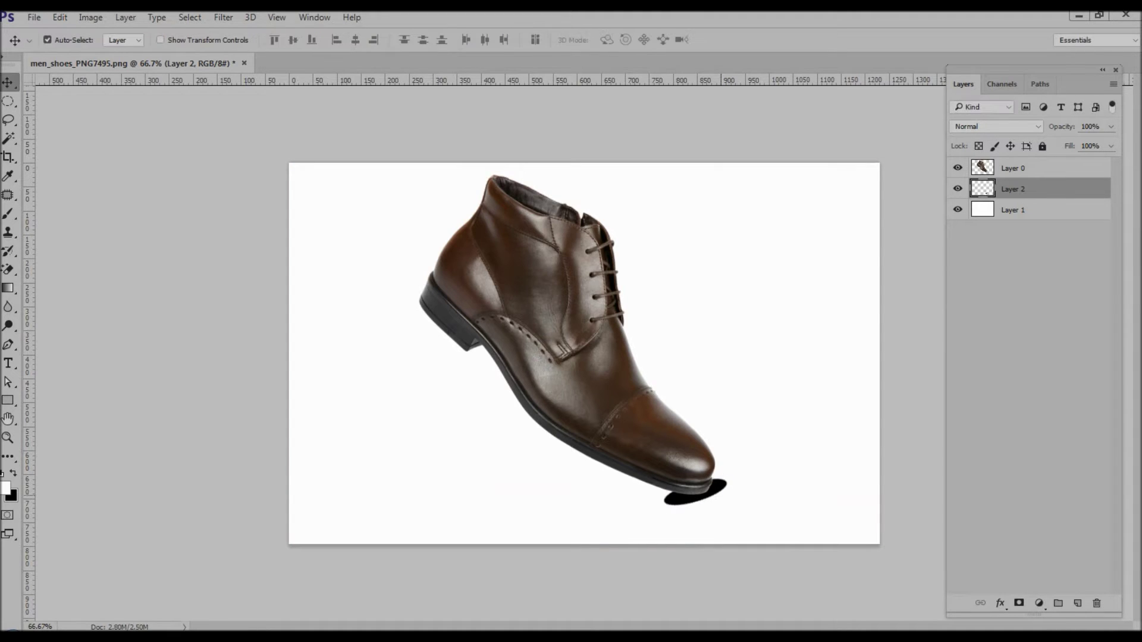
key("shift+Right")
key("Left")
key("Left")
- Apply a Gaussian Blur of about 5 pixels radius to the black shadow oval
left_click(223, 17)
mouse_move(230, 176)
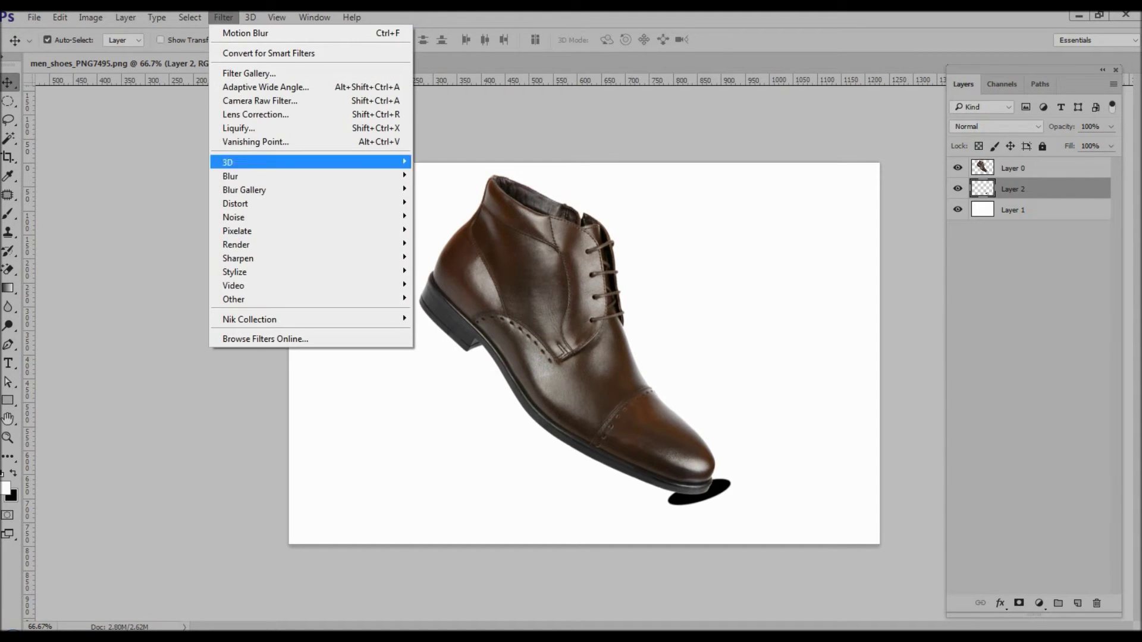
left_click(452, 231)
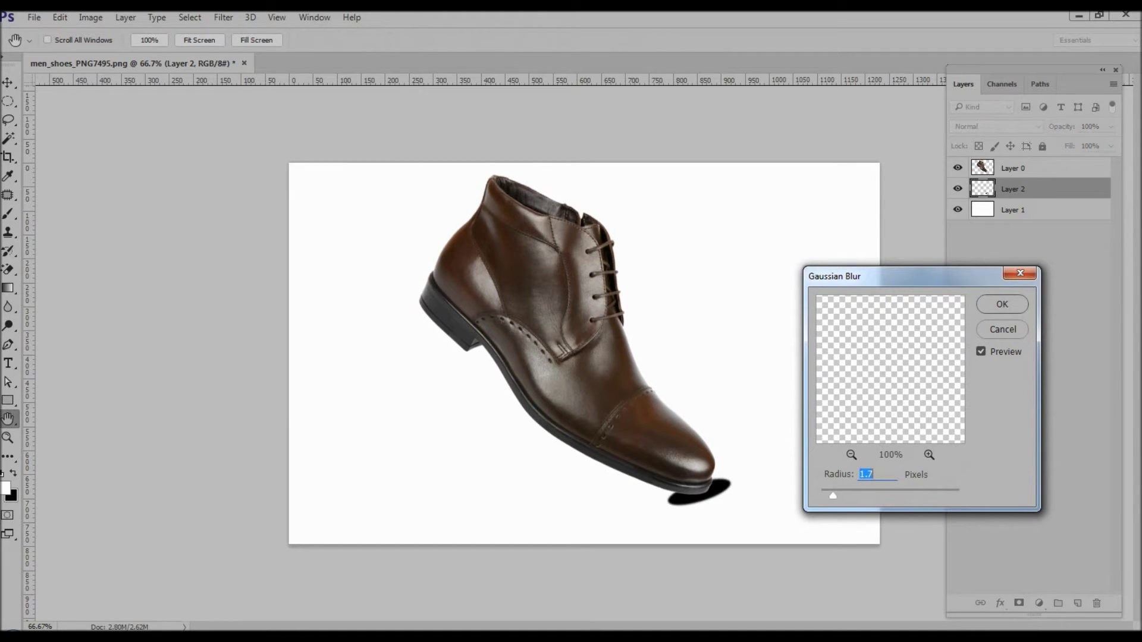
left_click_drag(832, 495, 866, 495)
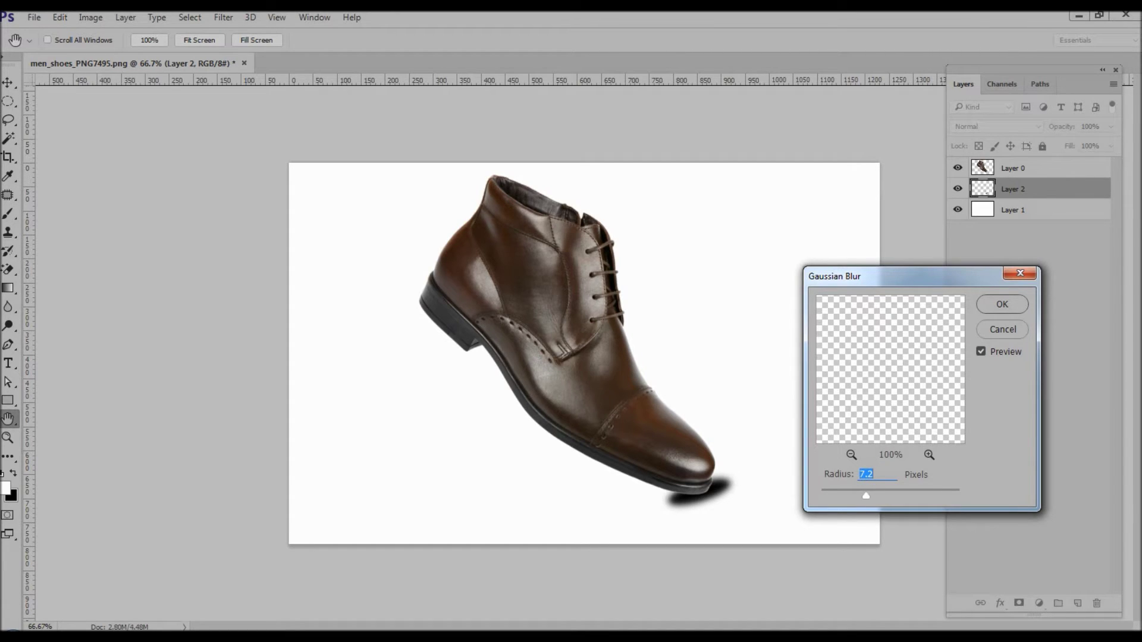
left_click_drag(865, 495, 858, 495)
left_click(1001, 304)
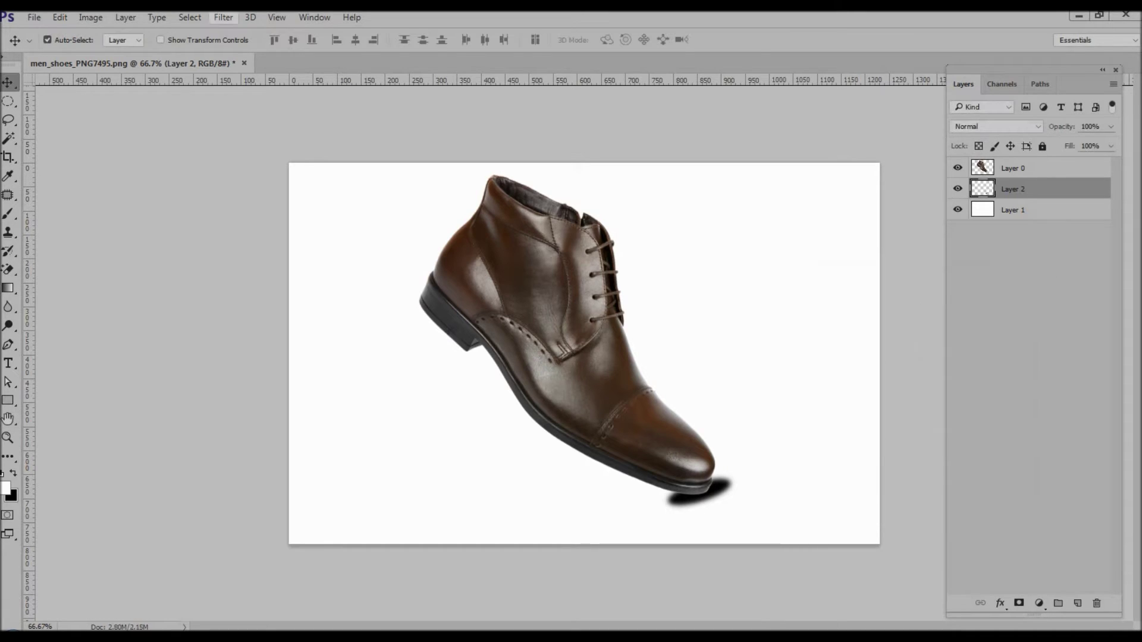
left_click(223, 17)
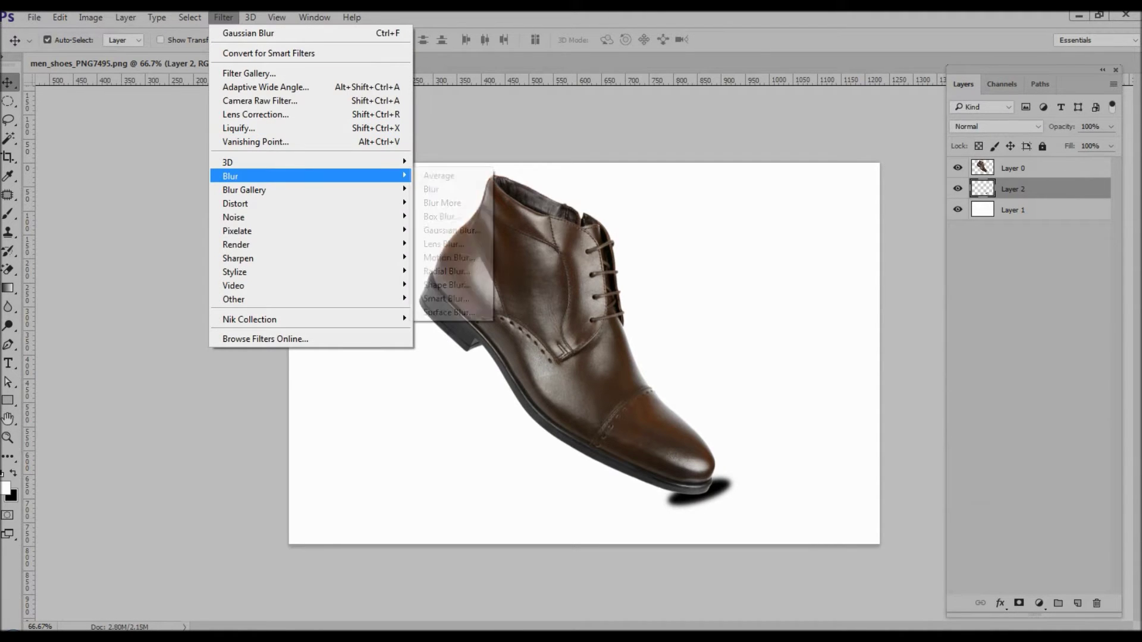
mouse_move(230, 176)
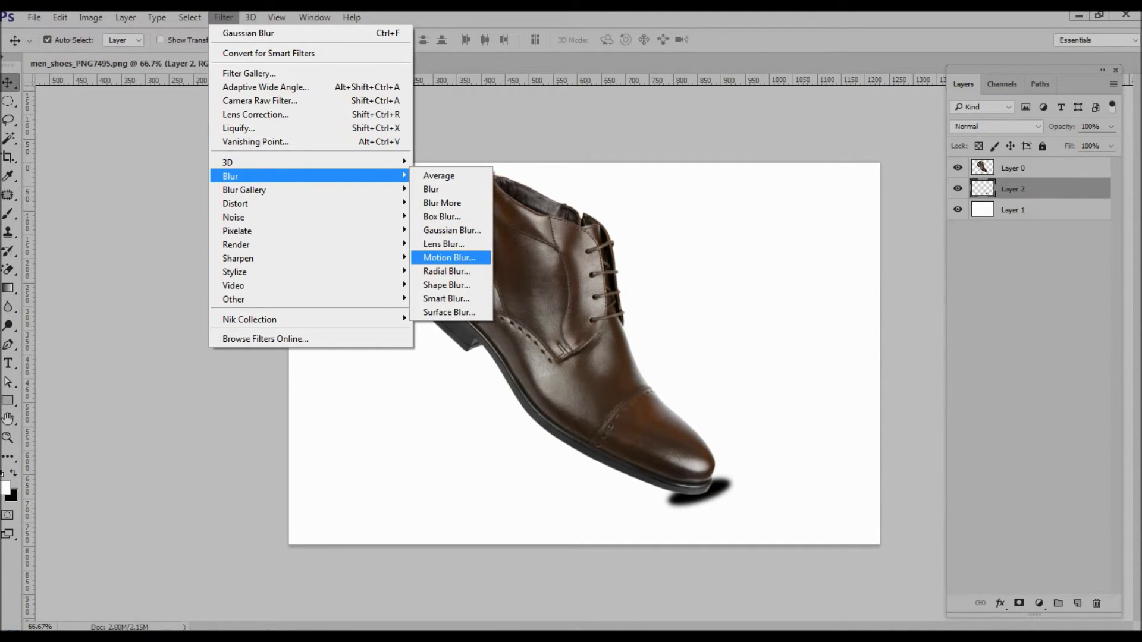
- Apply a Motion Blur with angle 0 and distance 64 to the shadow
left_click(449, 257)
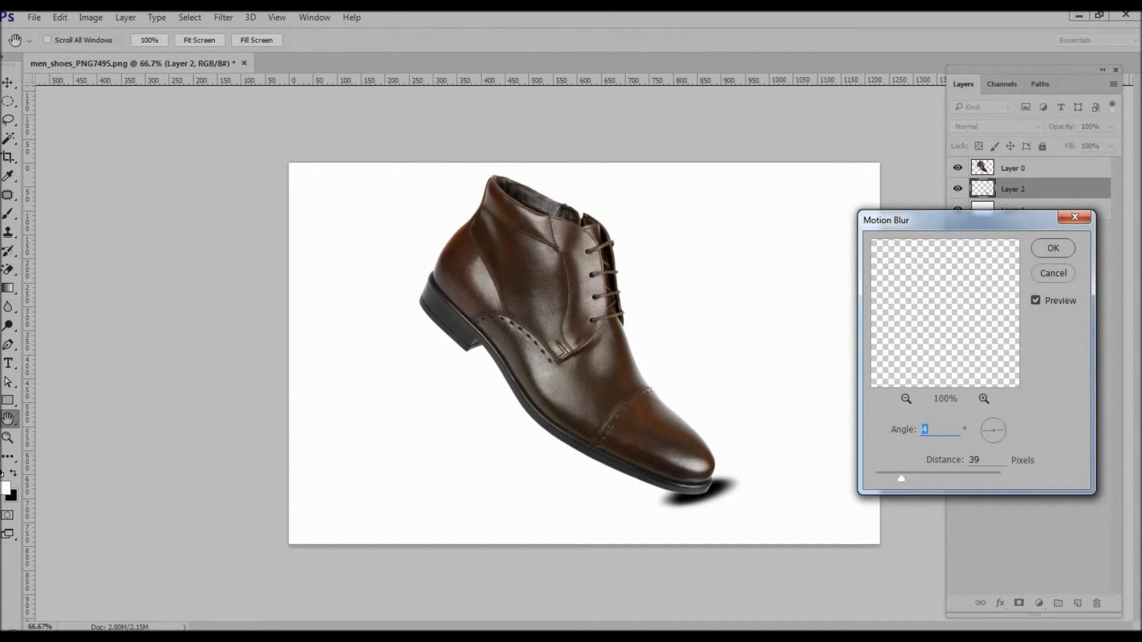
type("-38")
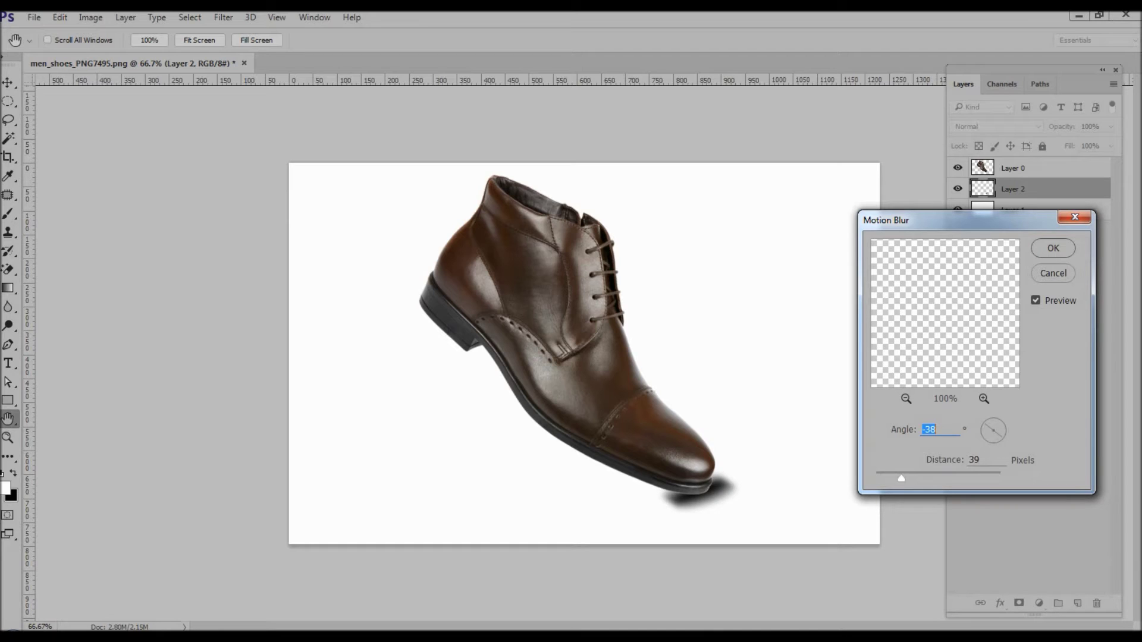
type("7")
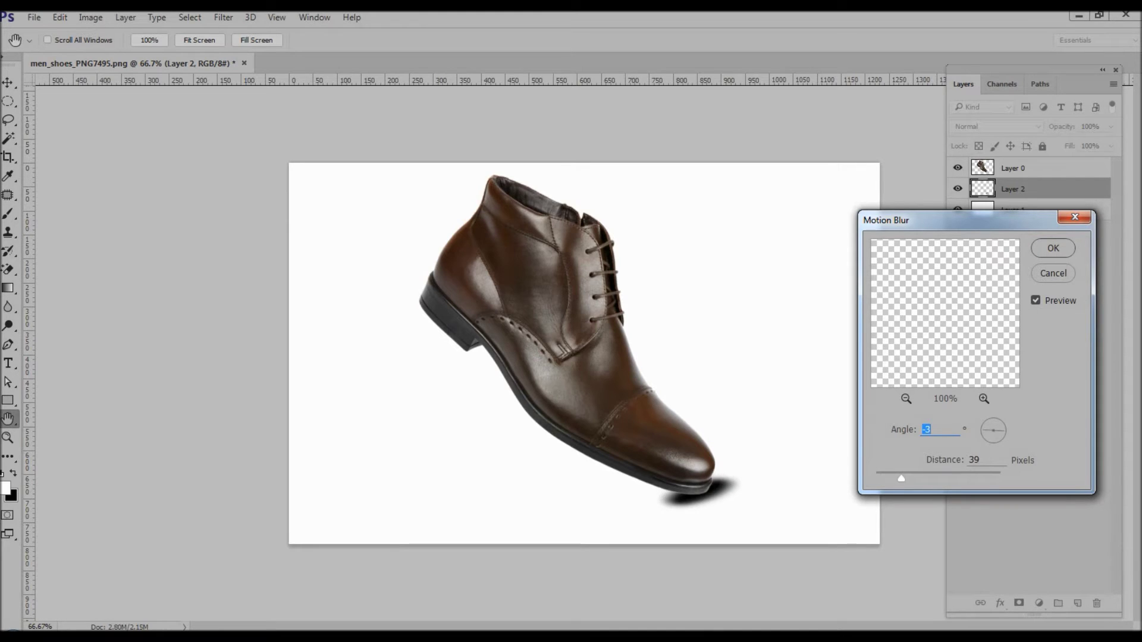
key("Up")
key("Up")
key("Up")
key("Up")
key("Up")
key("Up")
type("0")
left_click_drag(901, 479, 911, 479)
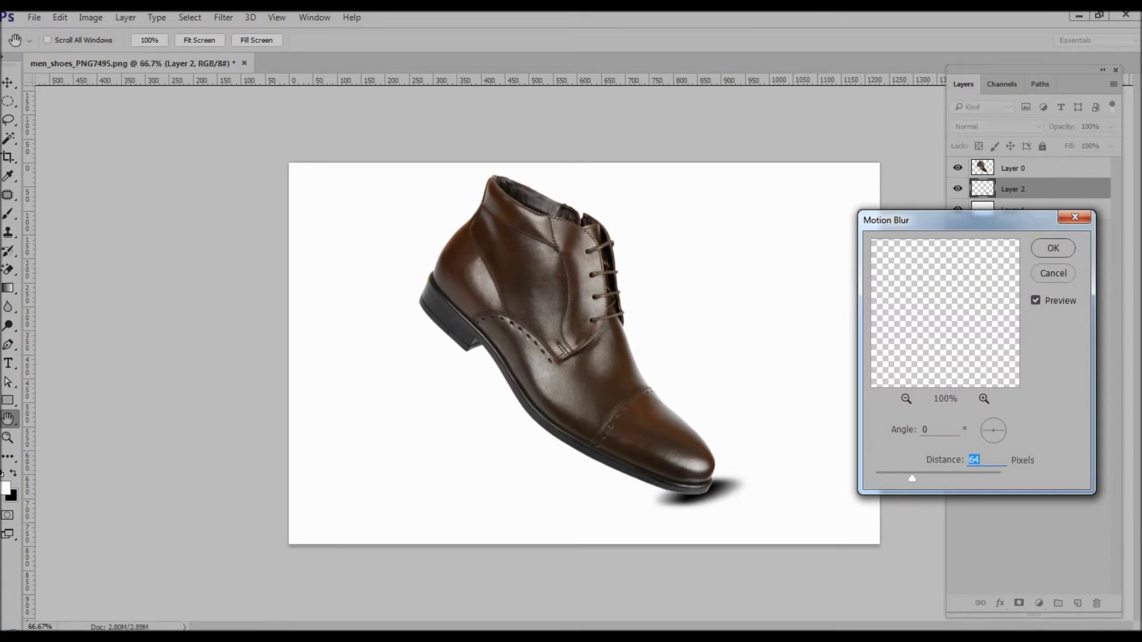
key("Return")
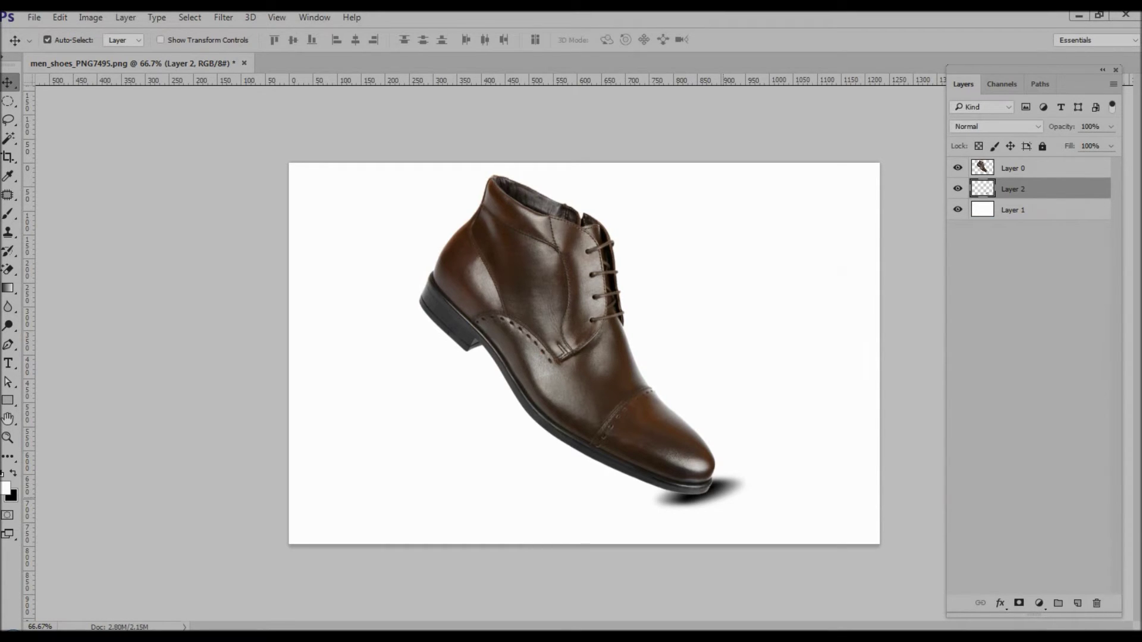
- Rotate the blurred shadow about 10 degrees and lower its layer opacity to about 53%
key("ctrl+t")
mouse_move(753, 512)
left_mouse_down()
mouse_move(754, 498)
mouse_move(693, 493)
left_mouse_up()
key("Return")
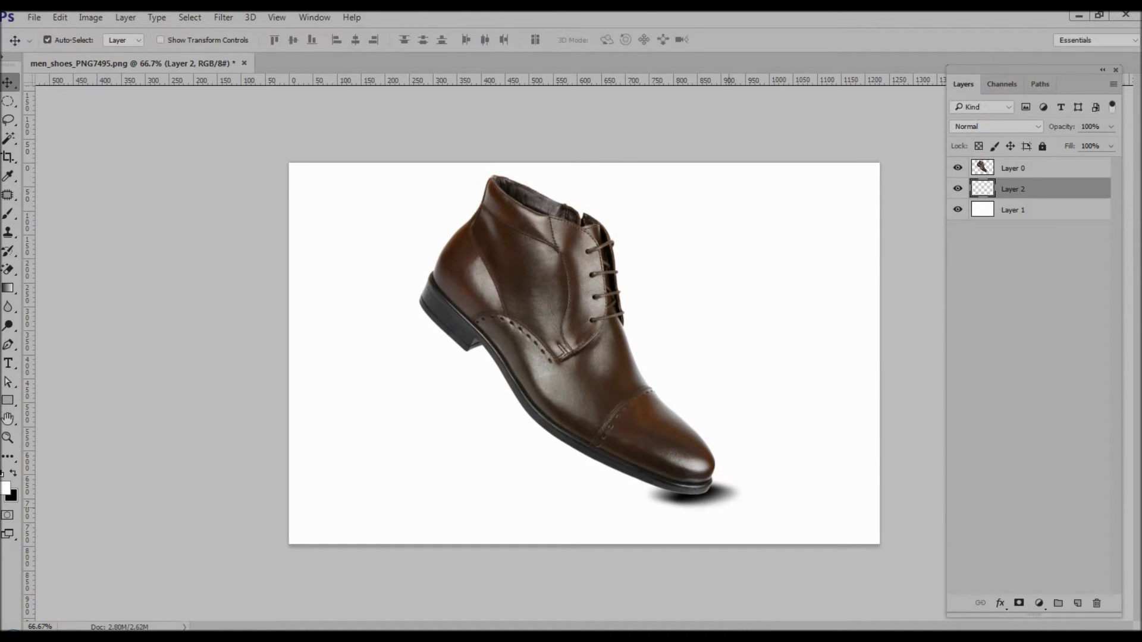
key("ctrl+z")
key("ctrl+z")
key("ctrl+z")
key("ctrl+z")
key("ctrl+z")
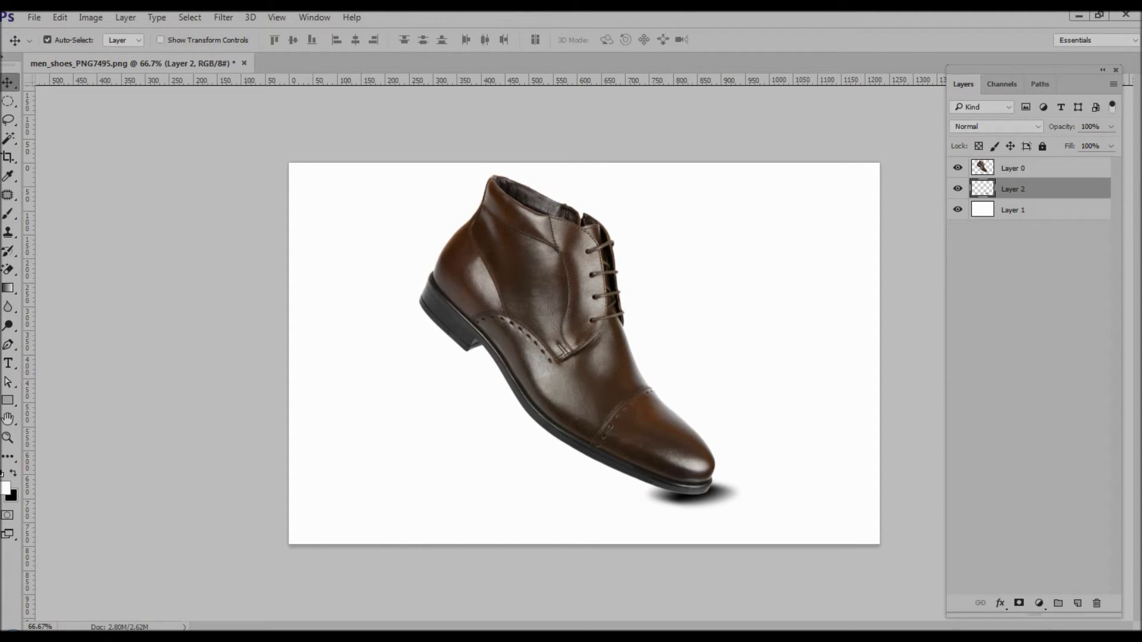
left_click(1110, 126)
left_click_drag(1109, 143, 1078, 143)
- Duplicate Layer 2 as Layer 2 copy, scale it to about 72%, and compare visibility
right_click(1037, 188)
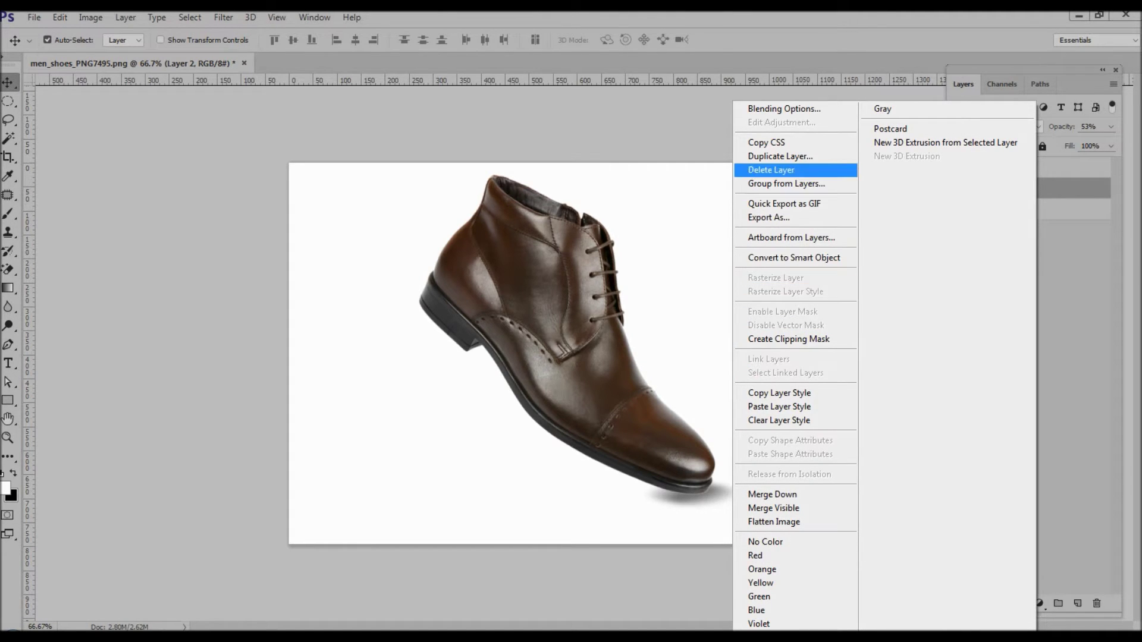
left_click(780, 156)
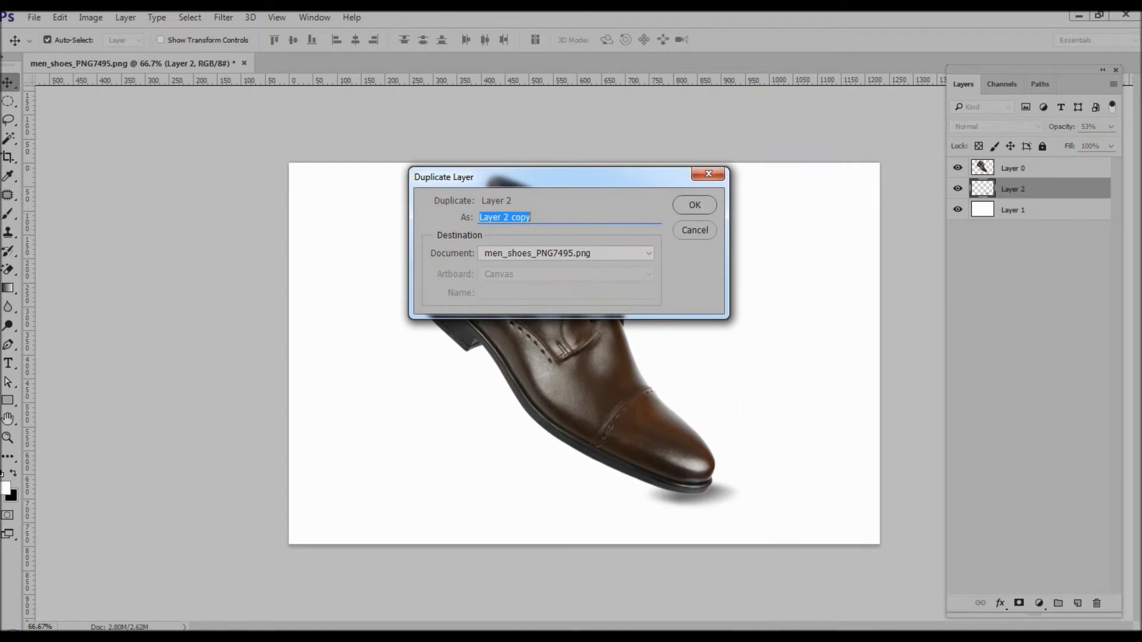
left_click(695, 205)
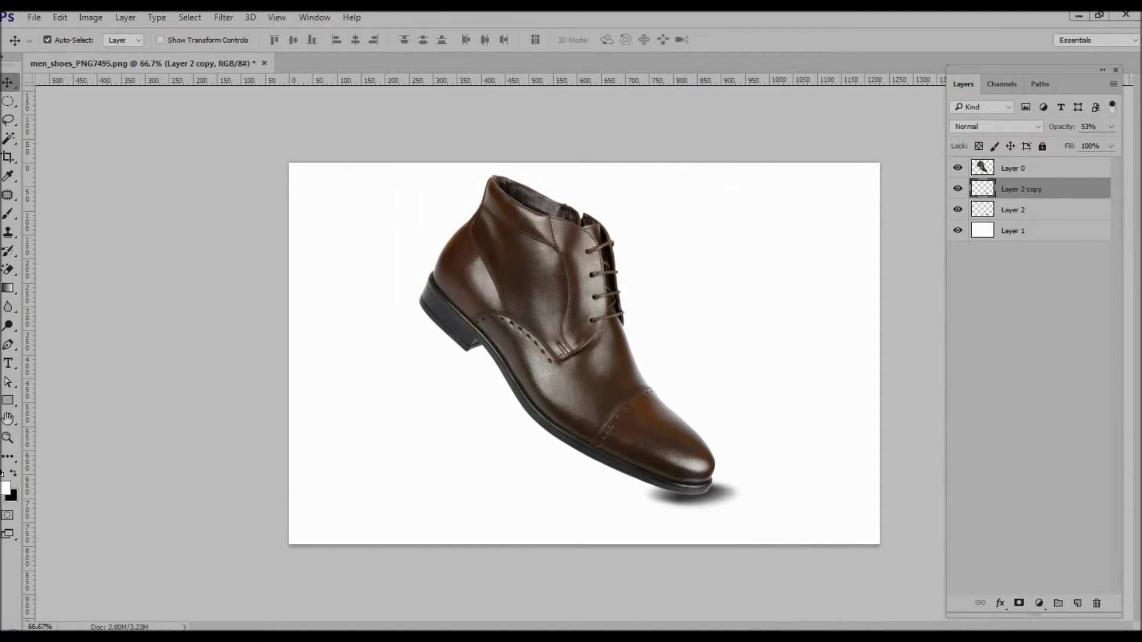
key("ctrl+t")
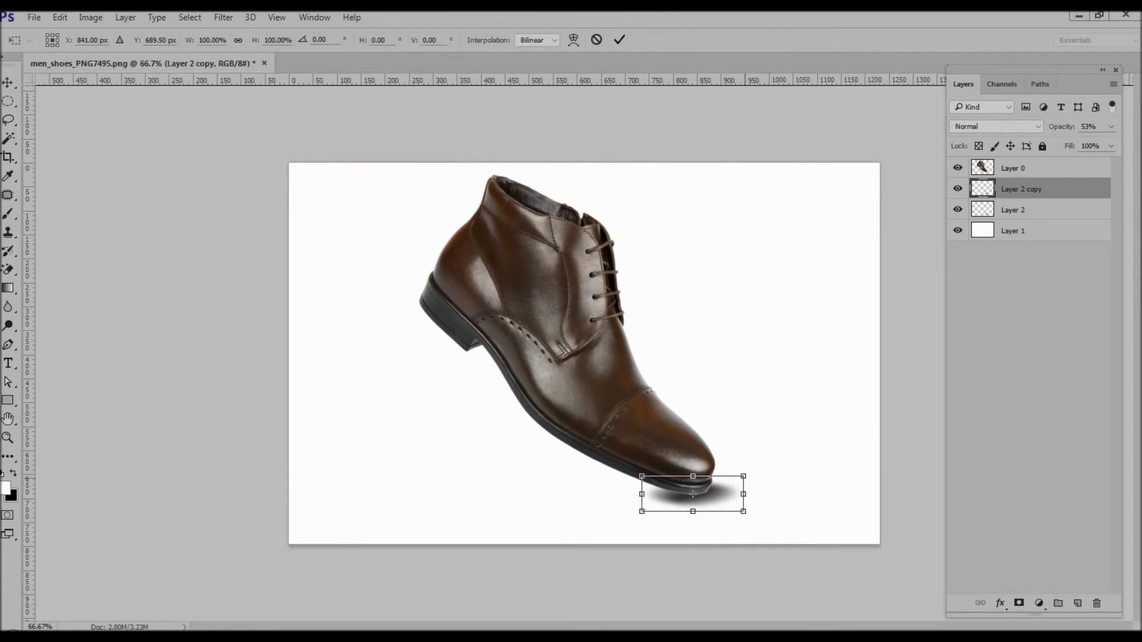
left_click_drag(744, 476, 728, 481)
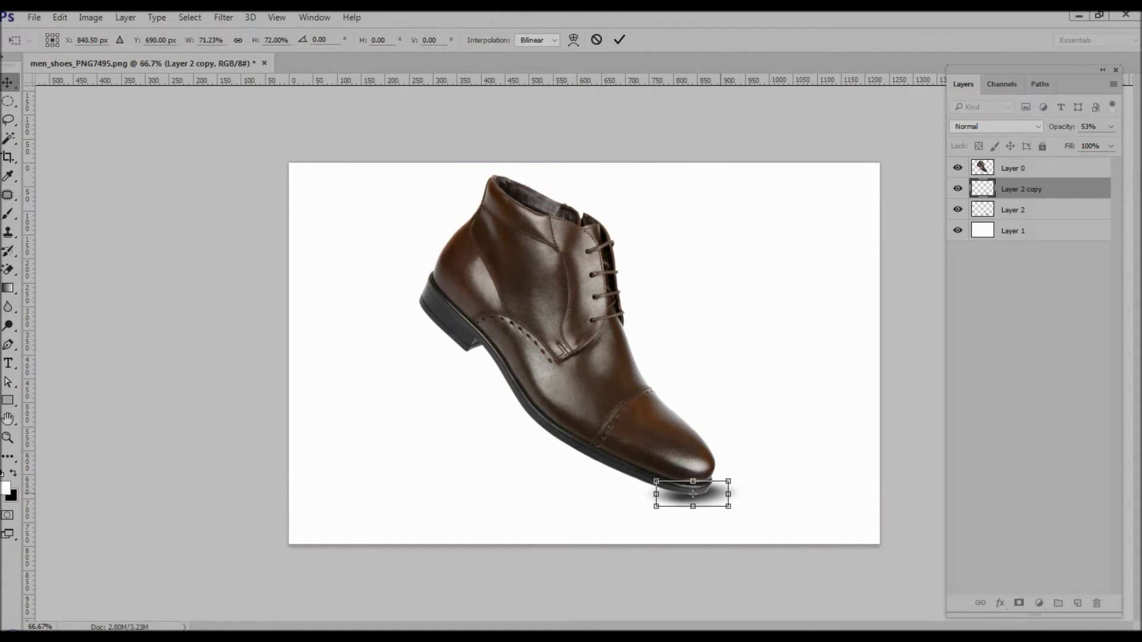
key("Return")
left_click(957, 210)
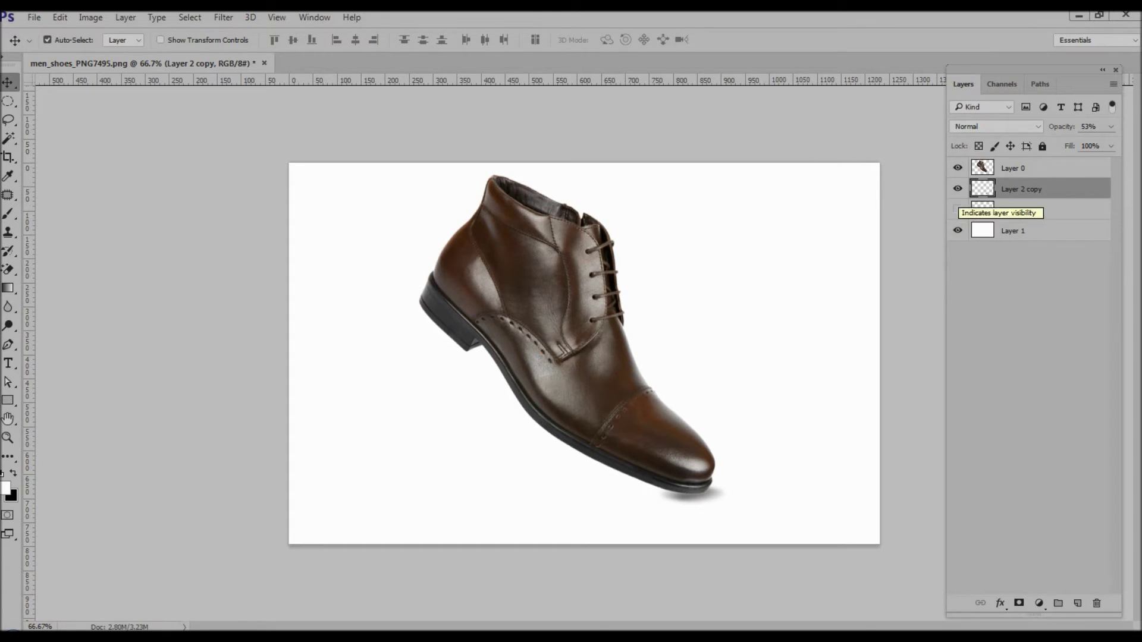
left_click(957, 189)
left_click(957, 210)
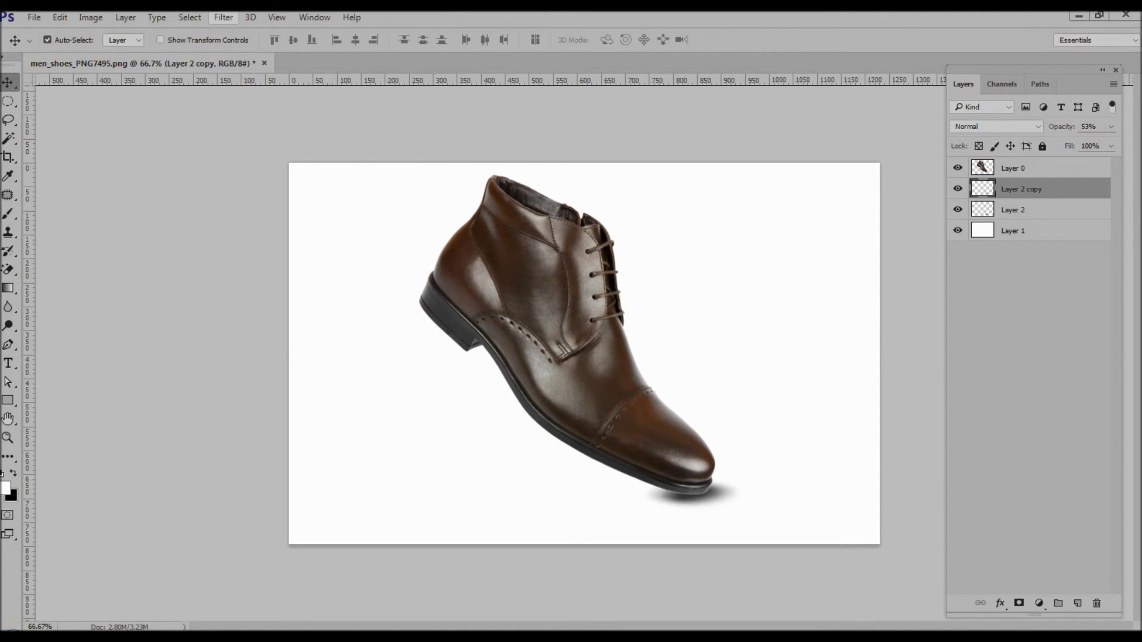
- Apply a Motion Blur with distance 264 to the Layer 2 copy shadow
left_click(224, 17)
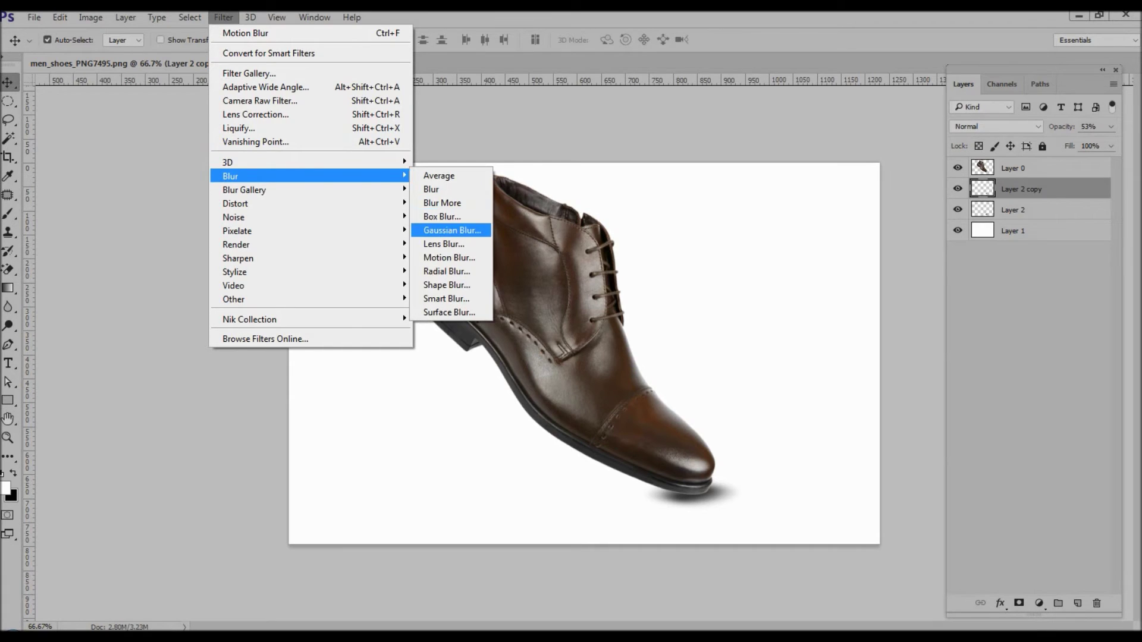
left_click(449, 258)
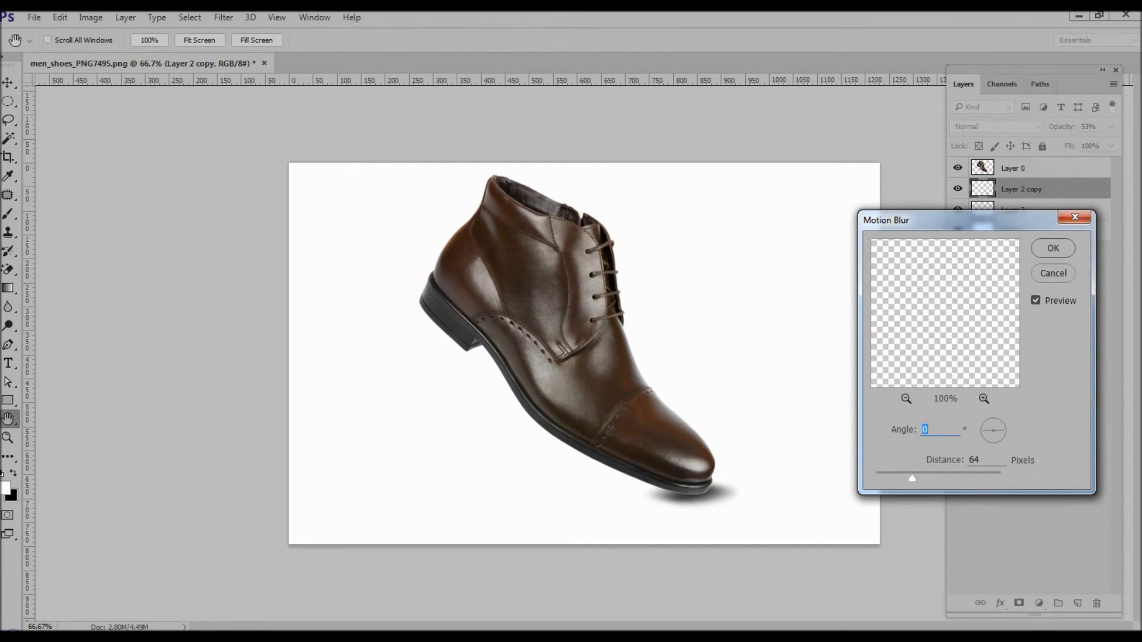
key("Tab")
type("229")
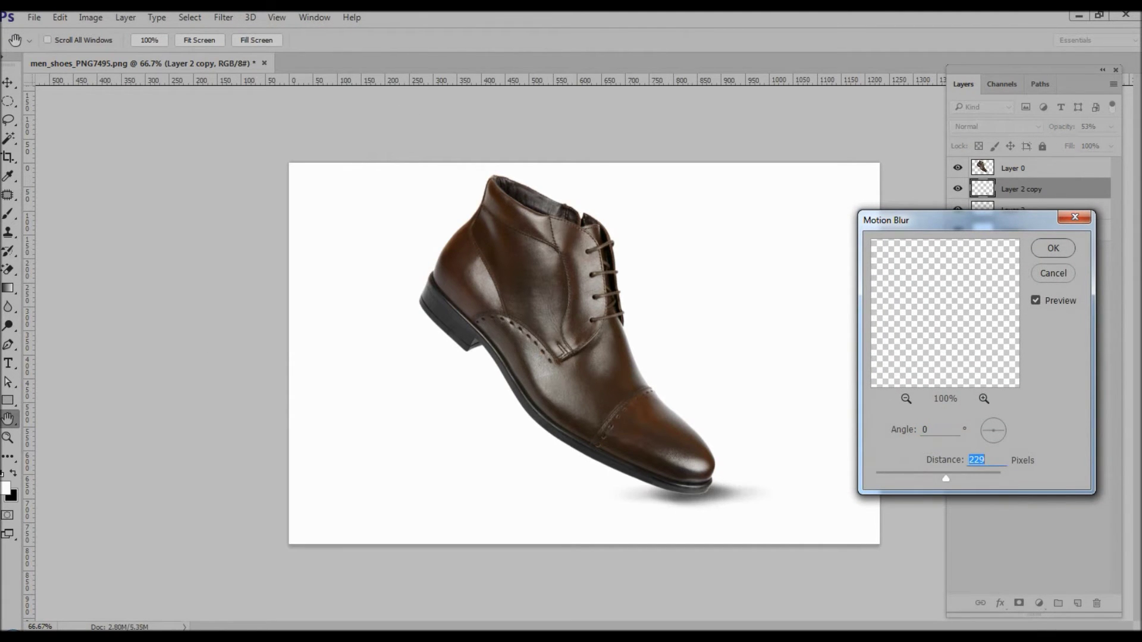
key("Up")
key("Up")
key("Up")
key("Return")
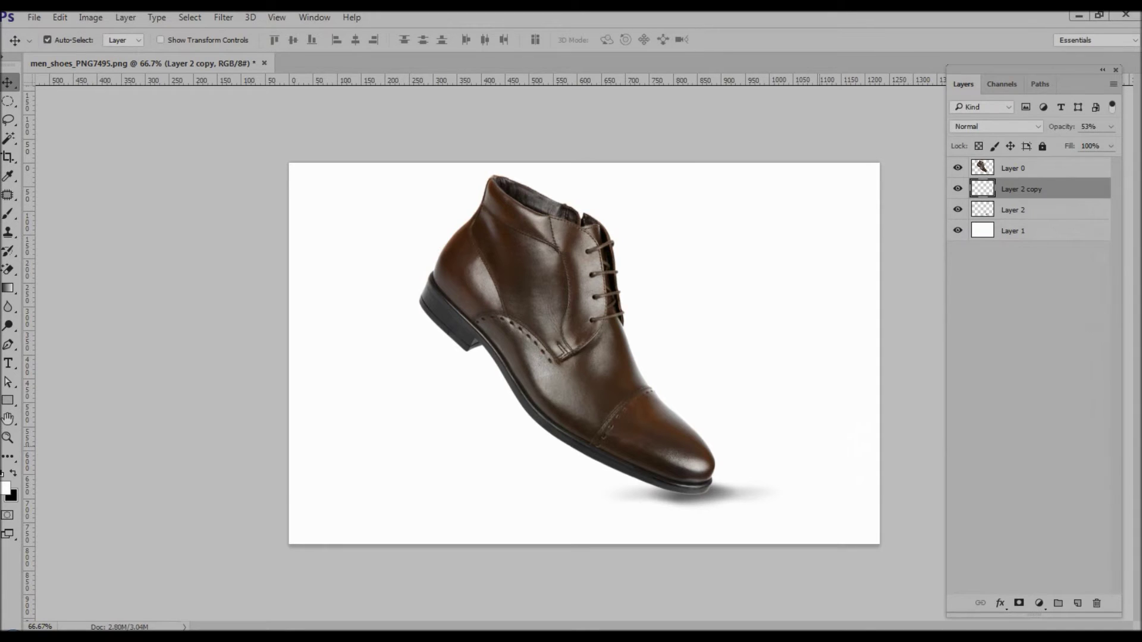
- Try narrowing the copied shadow to about 60% width, undo it, and select Layer 2
key("ctrl+t")
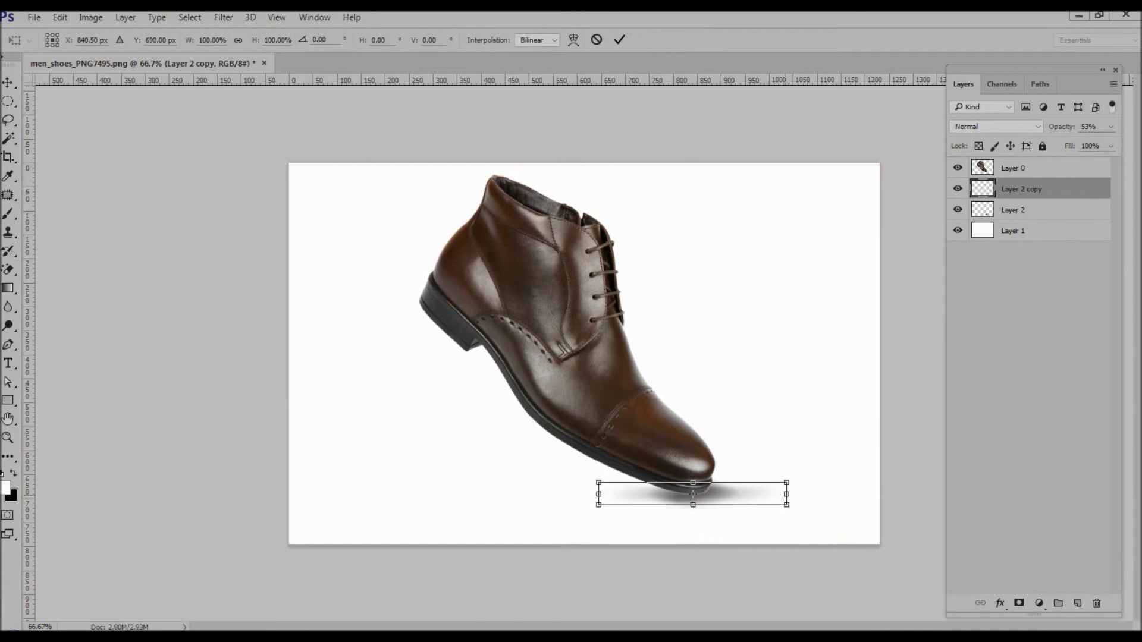
left_click_drag(786, 493, 747, 493)
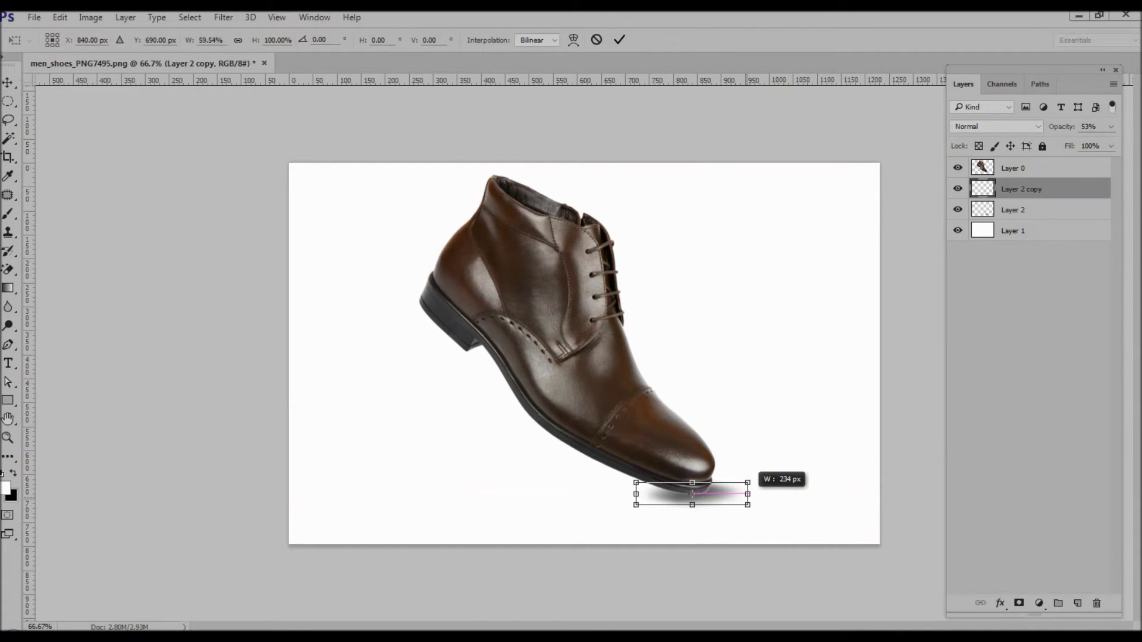
key("Return")
left_click_drag(692, 494, 693, 493)
key("ctrl+z")
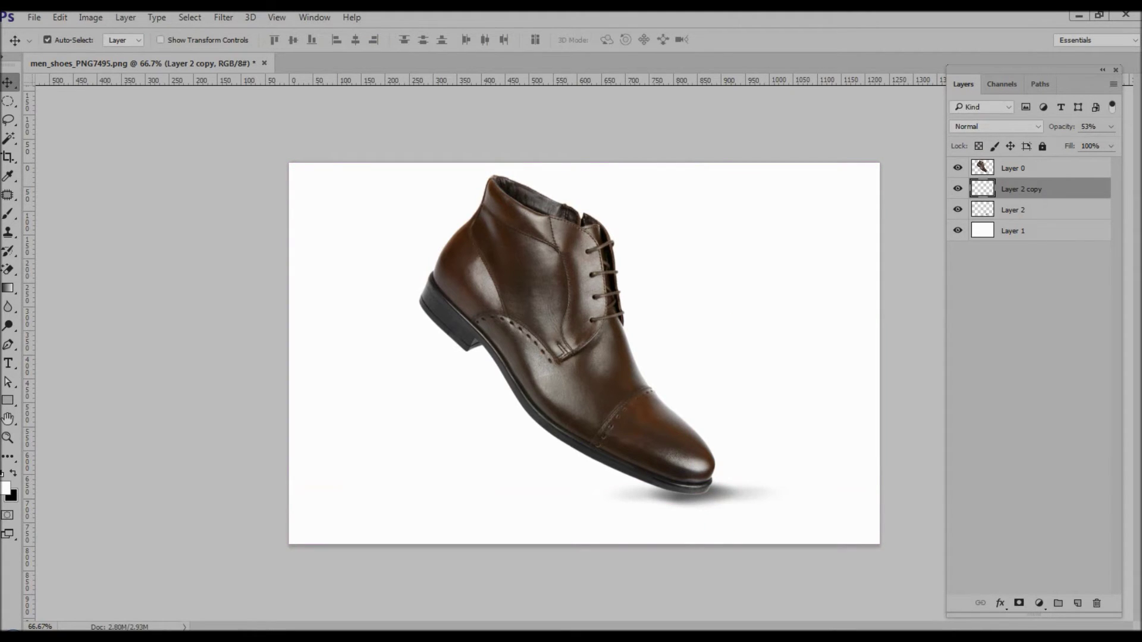
left_click(957, 210)
left_click(957, 210)
left_click(1011, 209)
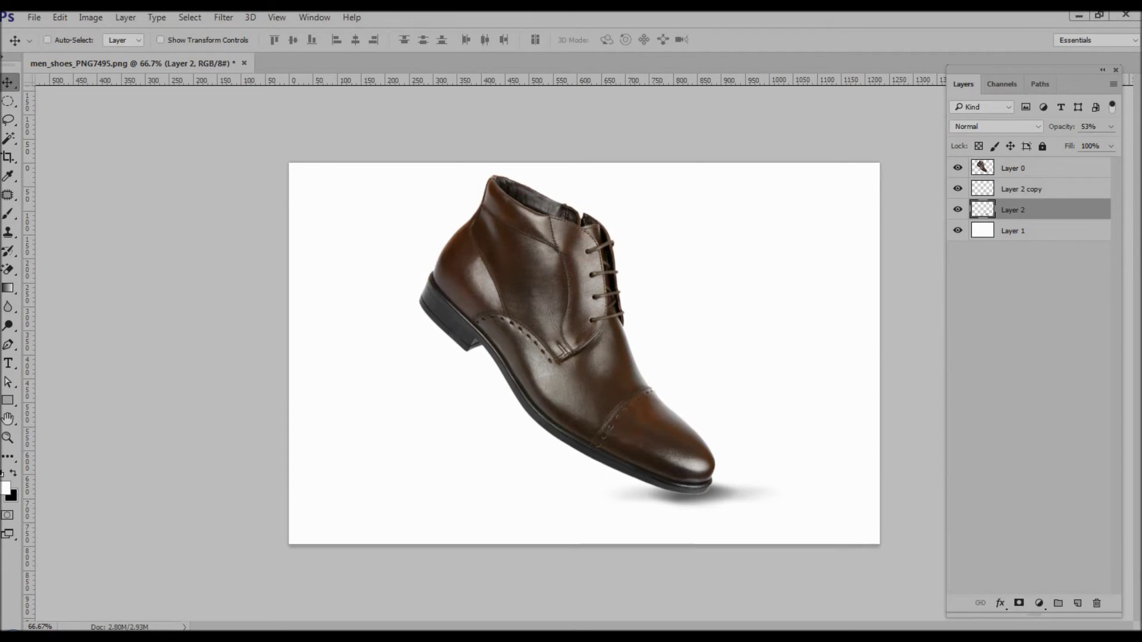
- Squash the Layer 2 shadow to about 90% height and check it with the boot hidden
key("ctrl+t")
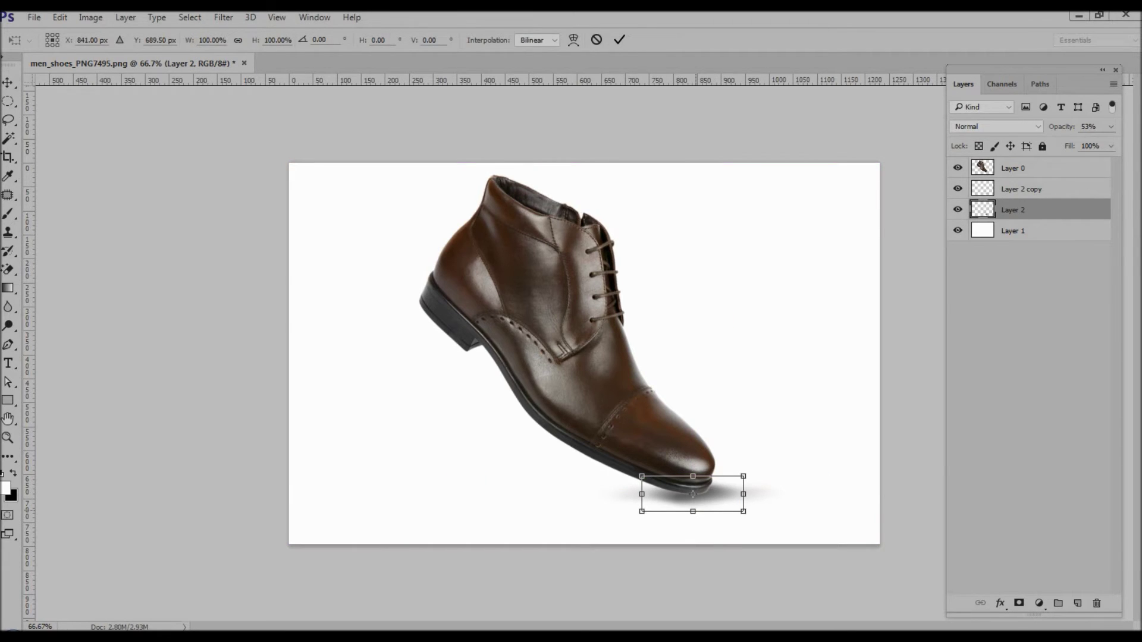
left_click_drag(693, 511, 693, 507)
key("Return")
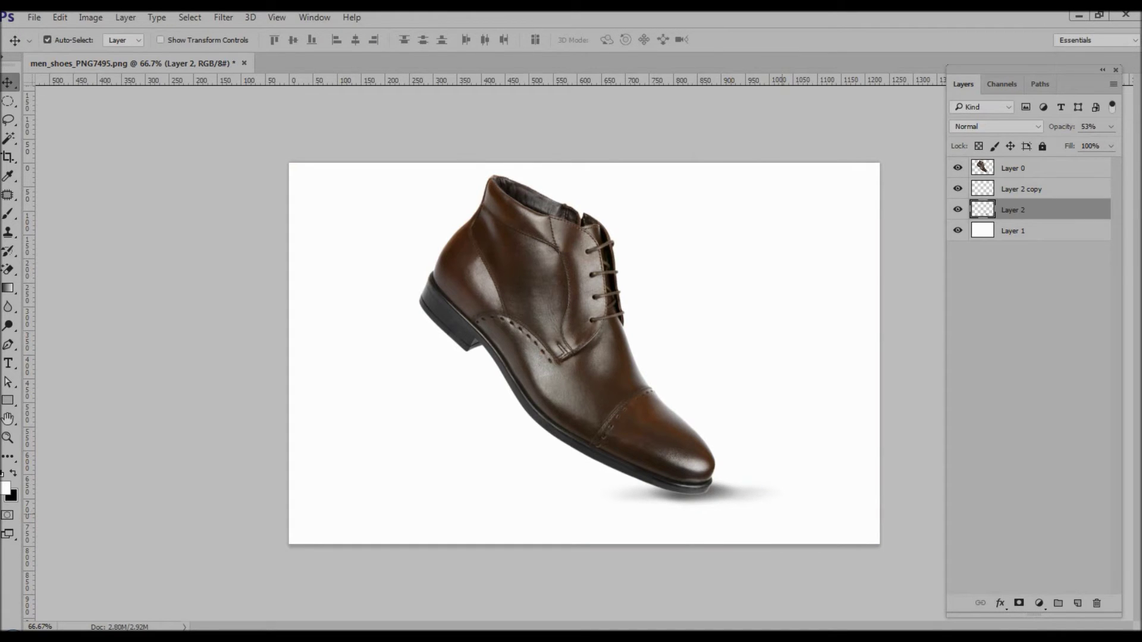
left_click(957, 167)
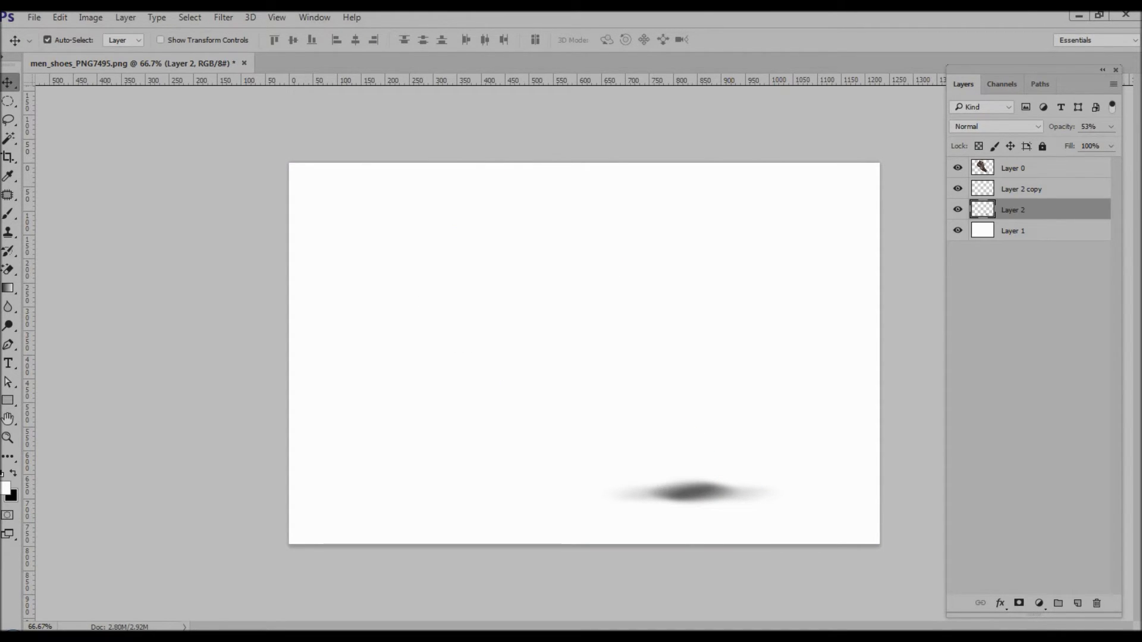
left_click(1023, 168)
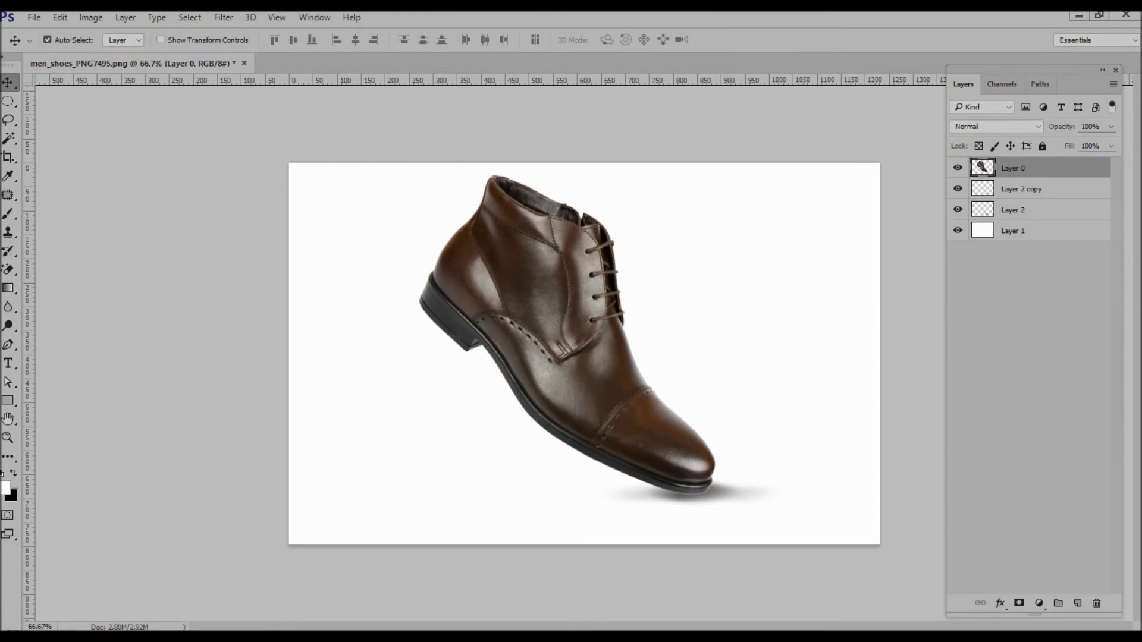
- Duplicate Layer 0 as Layer 0 copy and fill its pixels solid black with transparency locked
right_click(1031, 169)
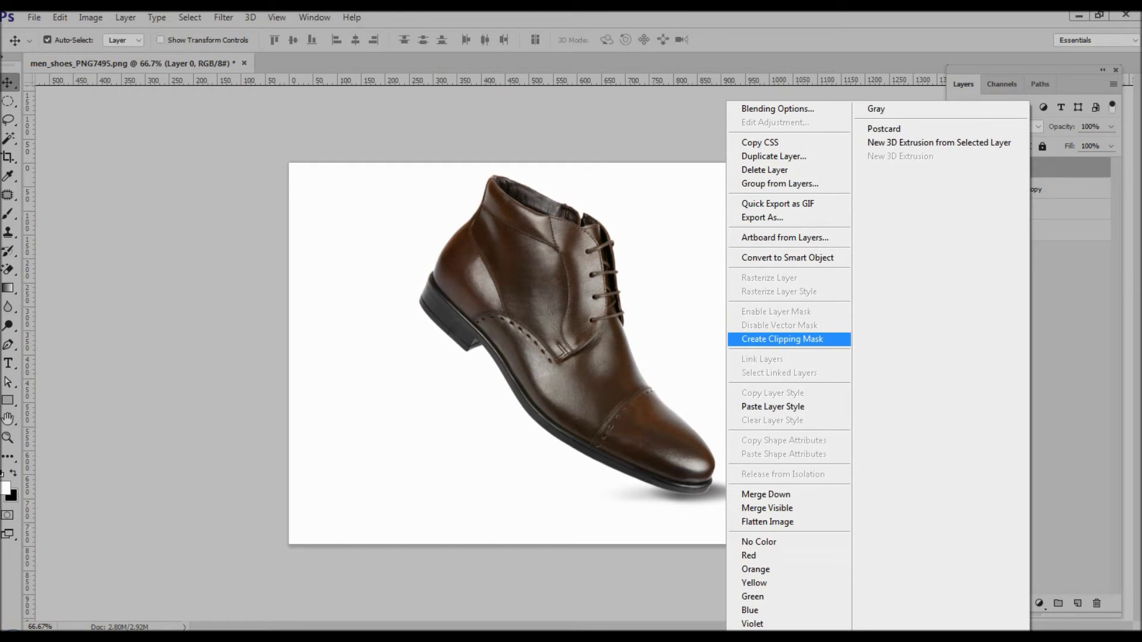
key("Return")
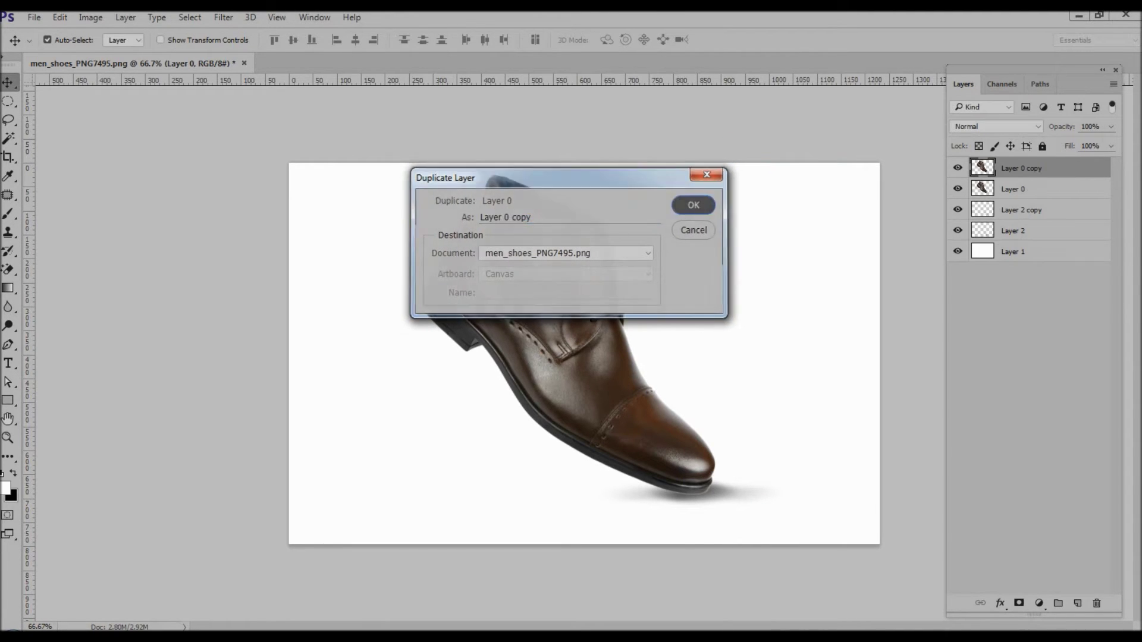
key("Return")
left_click(979, 146)
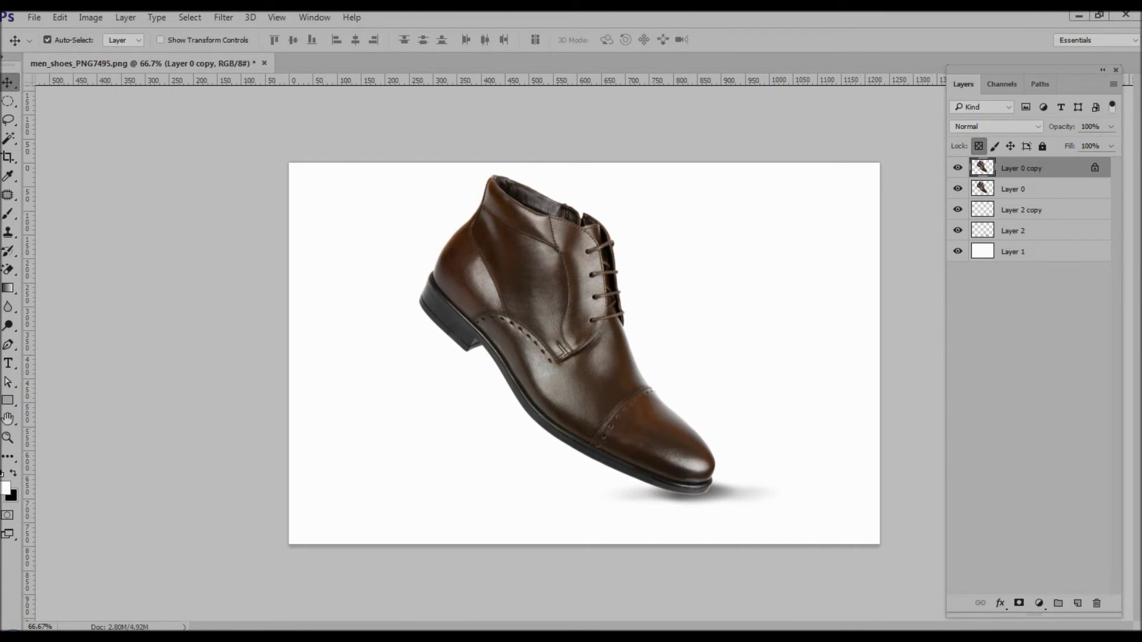
key("ctrl+BackSpace")
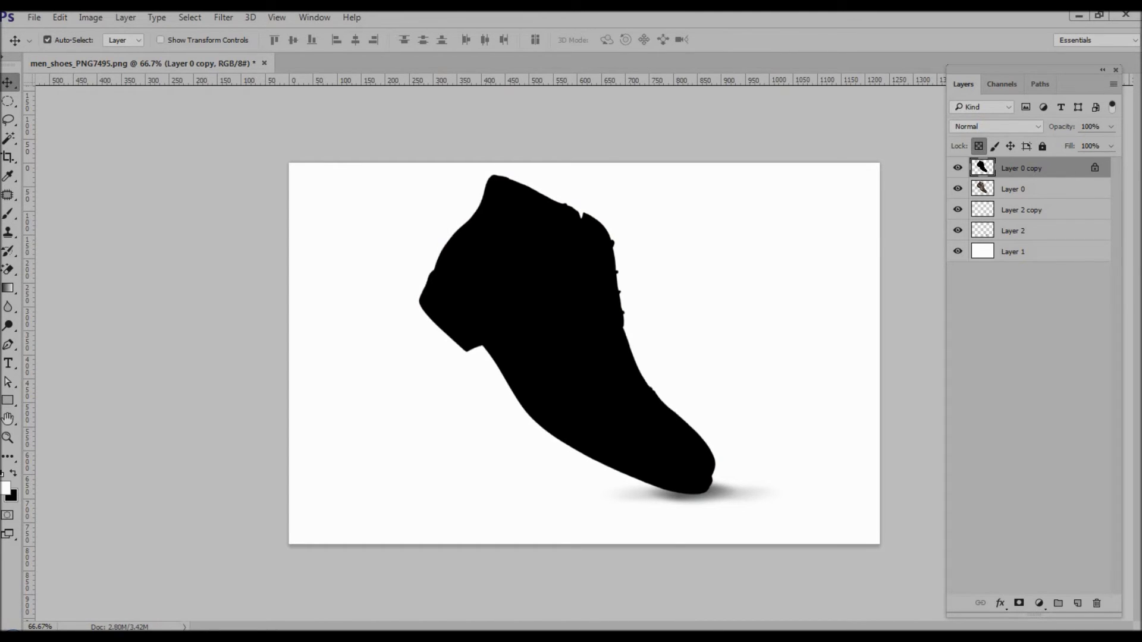
key("slash")
key("ctrl")
key("w")
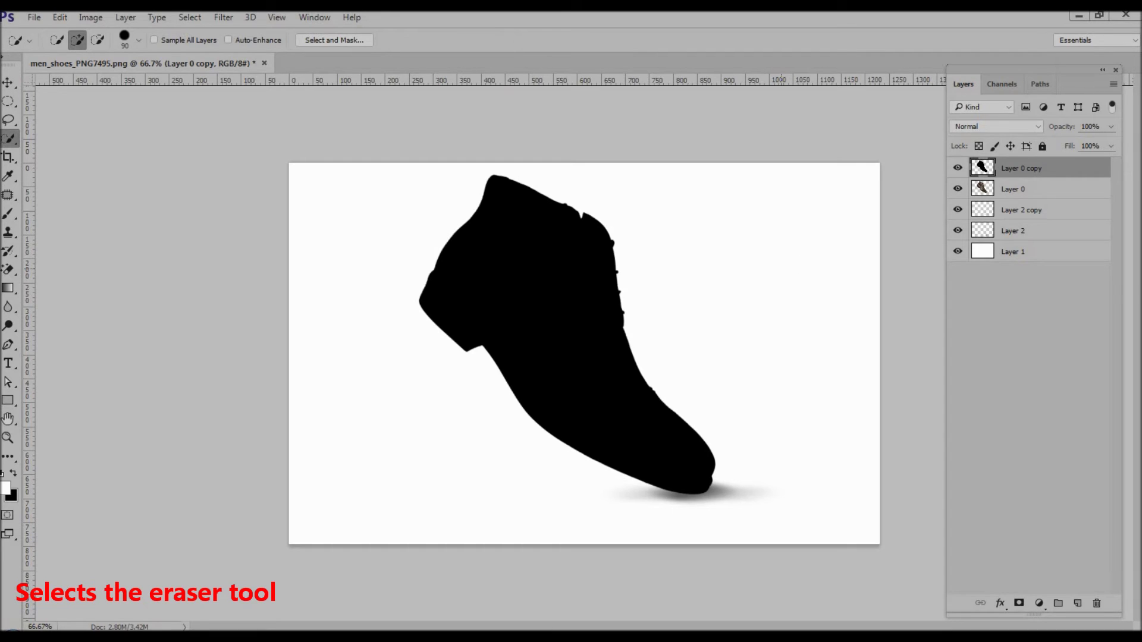
- Select the white background around the silhouette by colour, then deselect
right_click(9, 138)
left_click(66, 154)
left_click(773, 298)
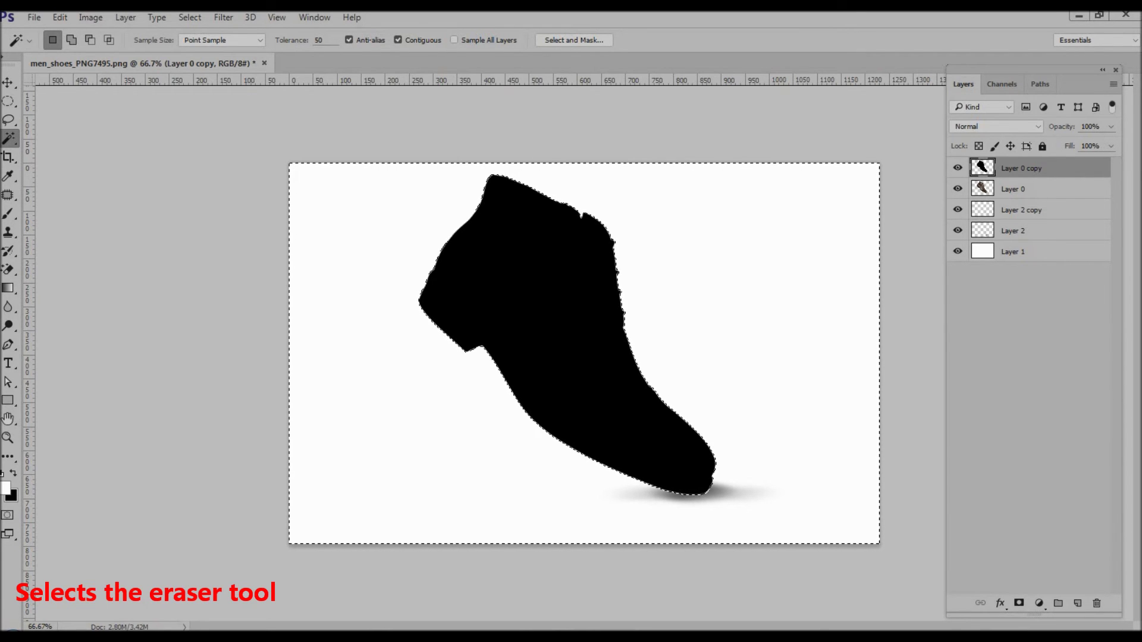
key("ctrl+d")
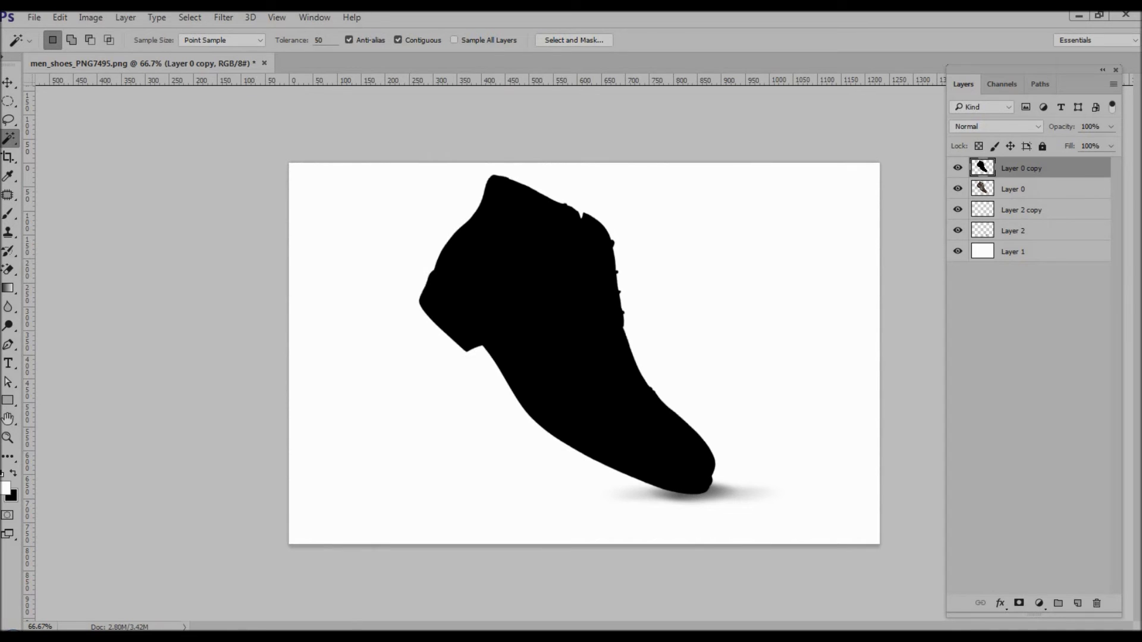
- Add a layer mask to the black copy, test a few eraser strokes, then restore the full silhouette
left_click(1039, 603)
left_click(1019, 603)
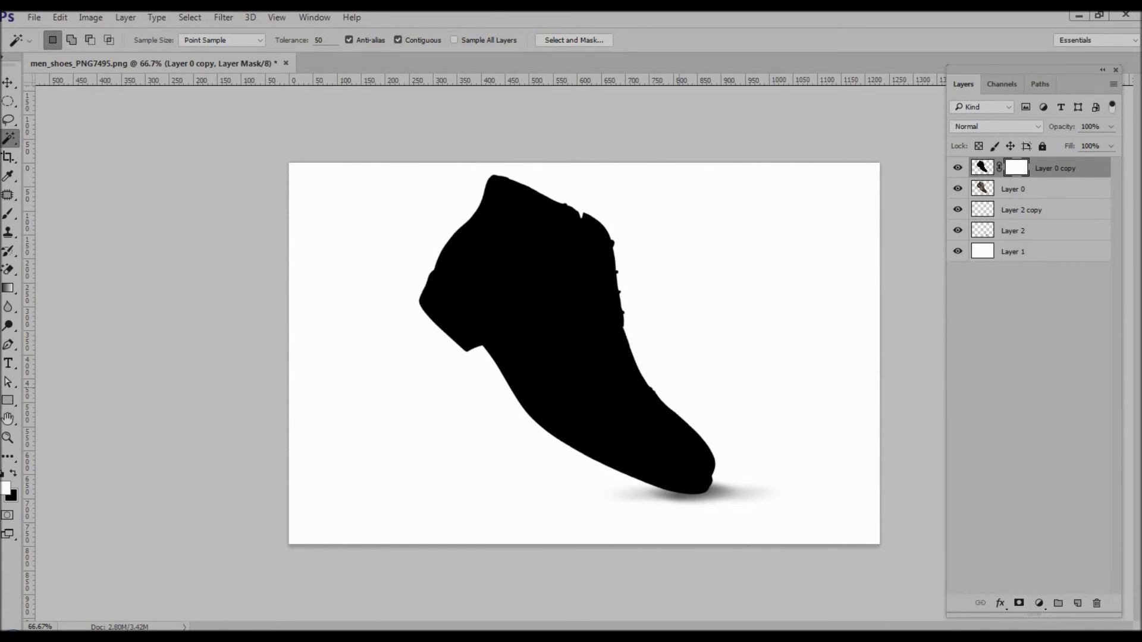
key("v")
key("e")
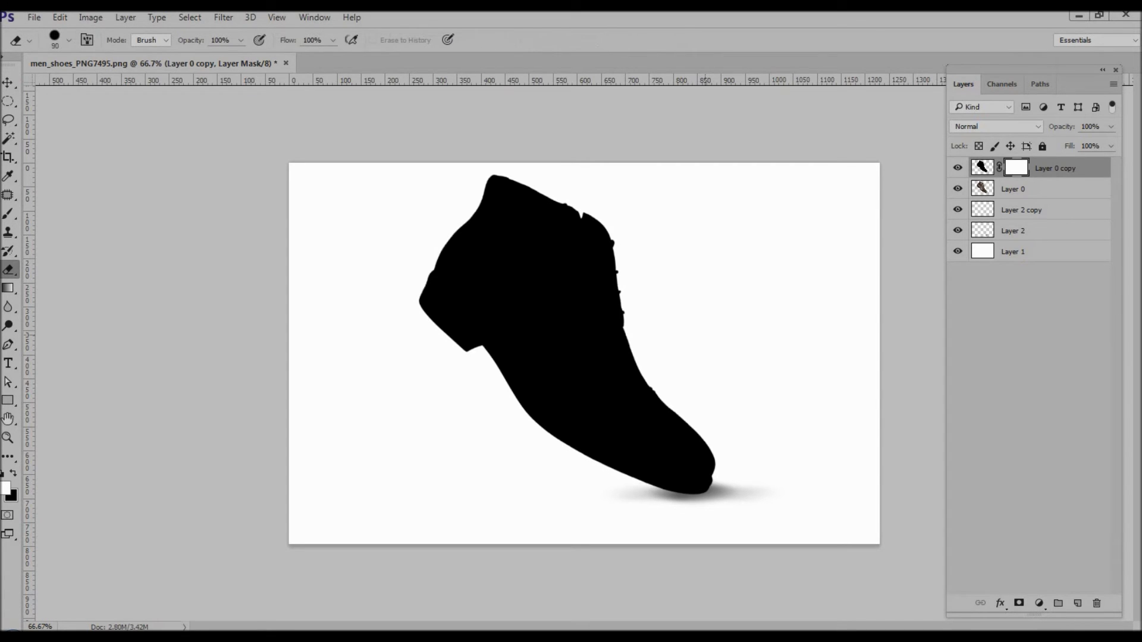
left_click_drag(511, 356, 648, 393)
mouse_move(553, 417)
left_mouse_down()
mouse_move(660, 416)
mouse_move(677, 434)
left_mouse_up()
left_click_drag(589, 443, 657, 428)
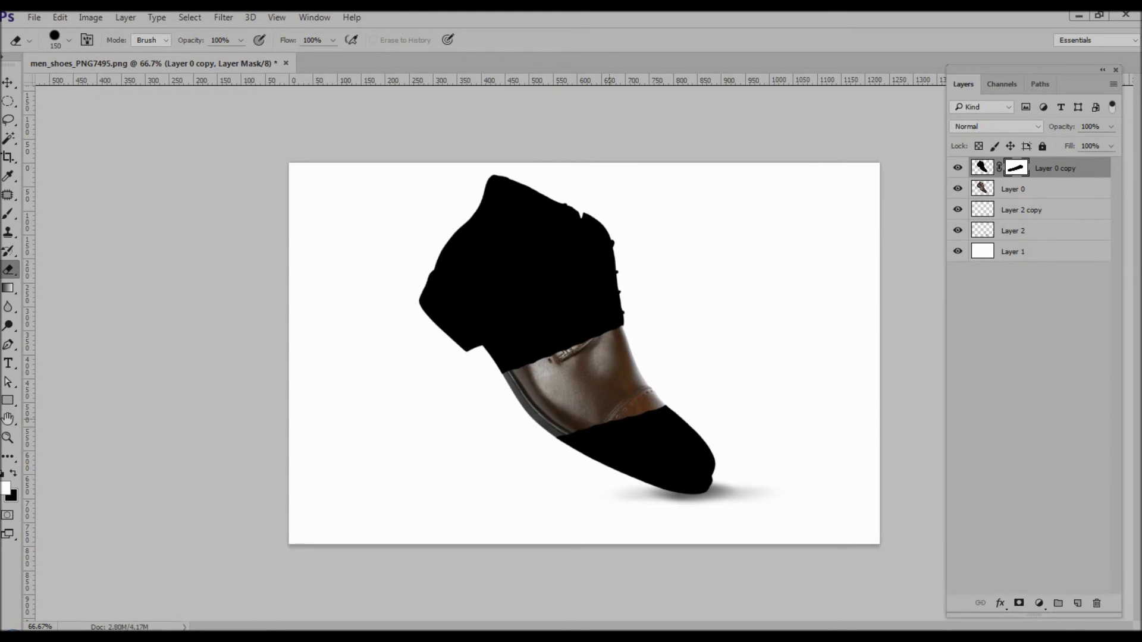
key("alt+BackSpace")
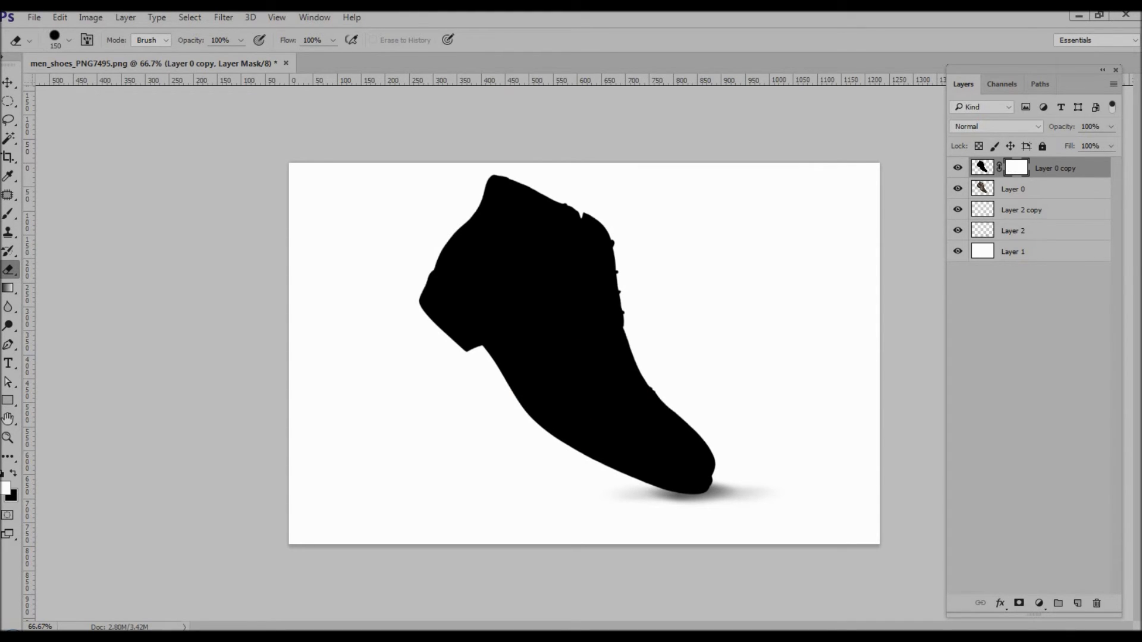
- Set the Eraser to 40% opacity, 47% flow and a soft round brush tip
left_click(241, 40)
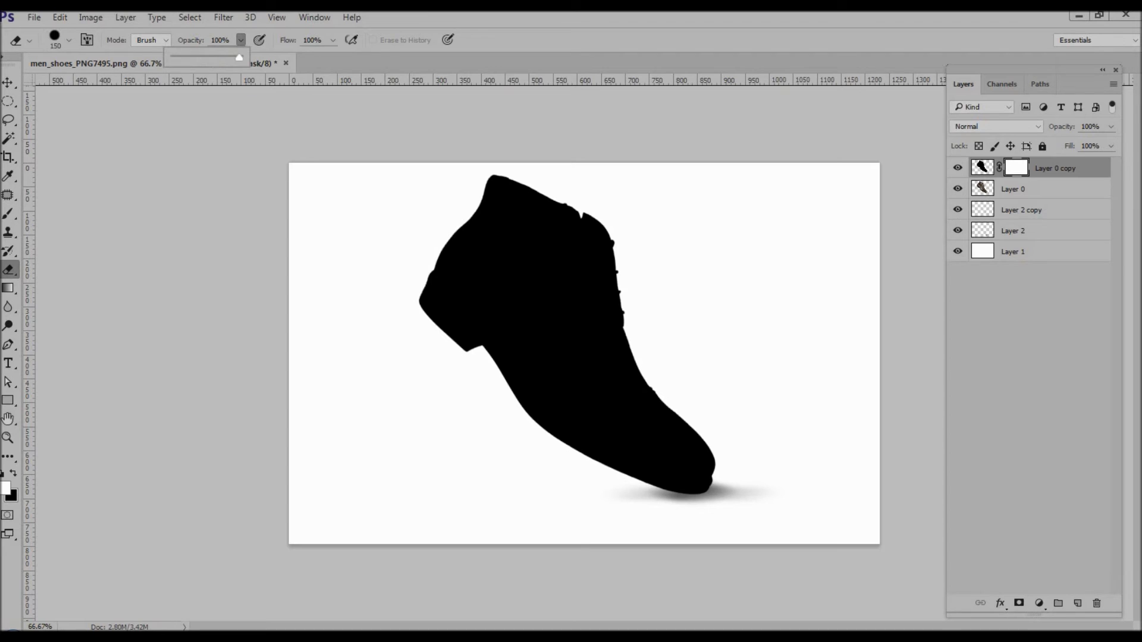
left_click_drag(239, 57, 199, 57)
left_click(333, 40)
left_click_drag(331, 57, 296, 57)
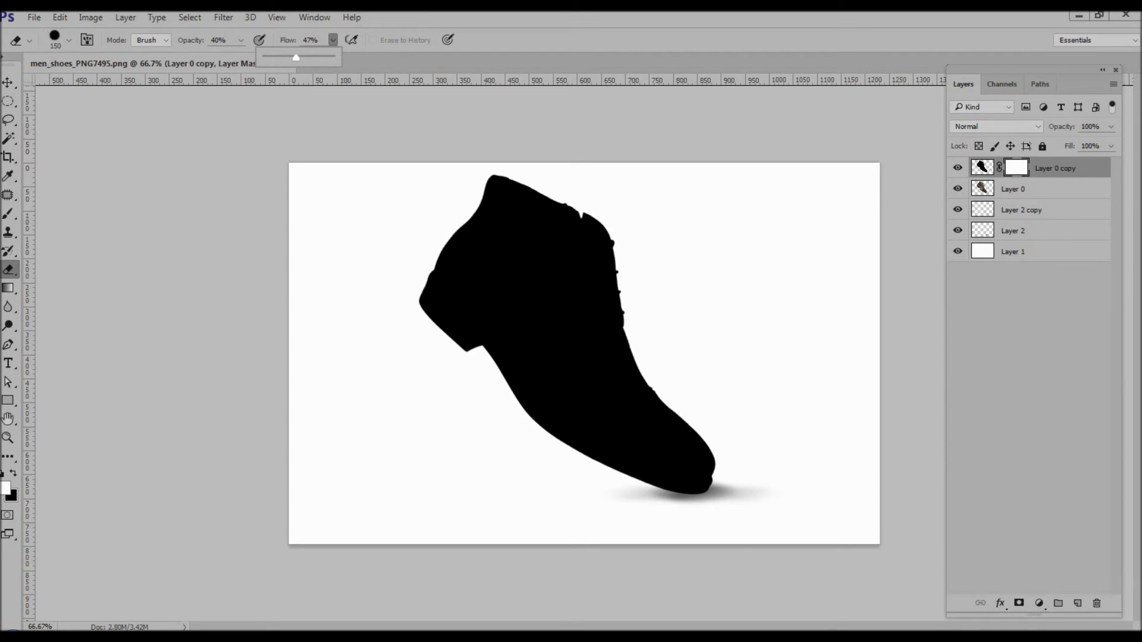
left_click(69, 39)
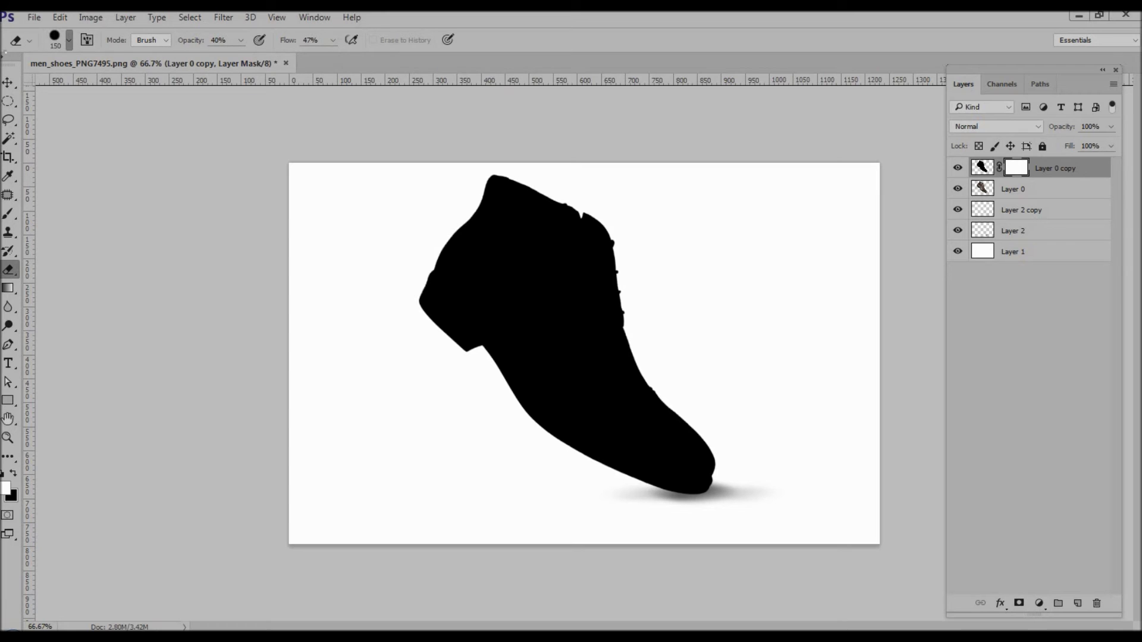
left_click(69, 39)
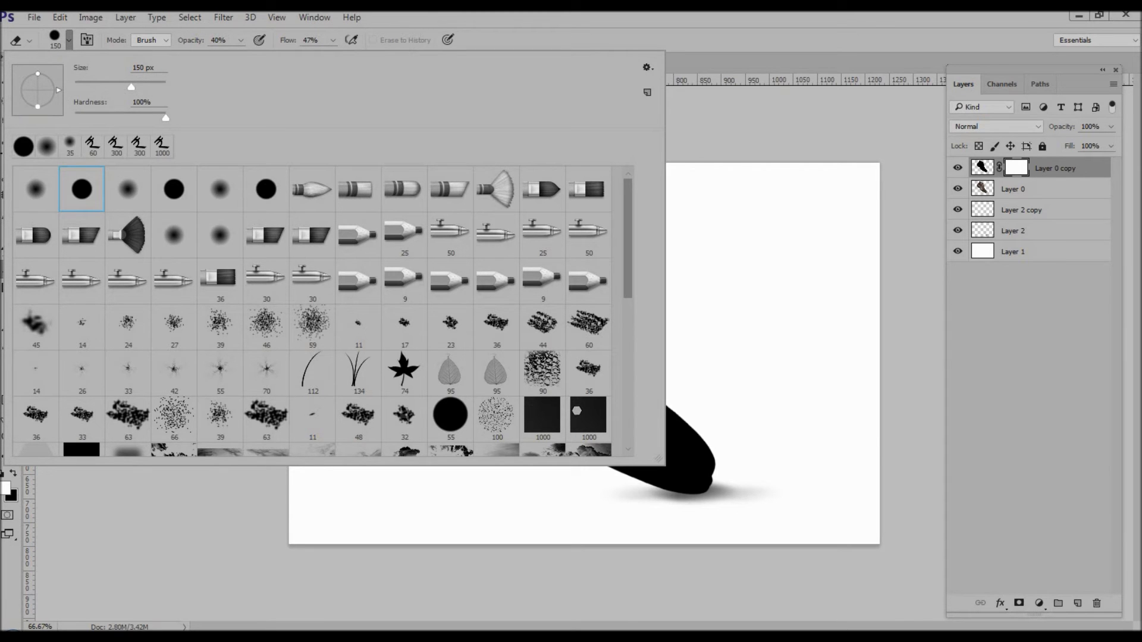
left_click(35, 189)
key("Return")
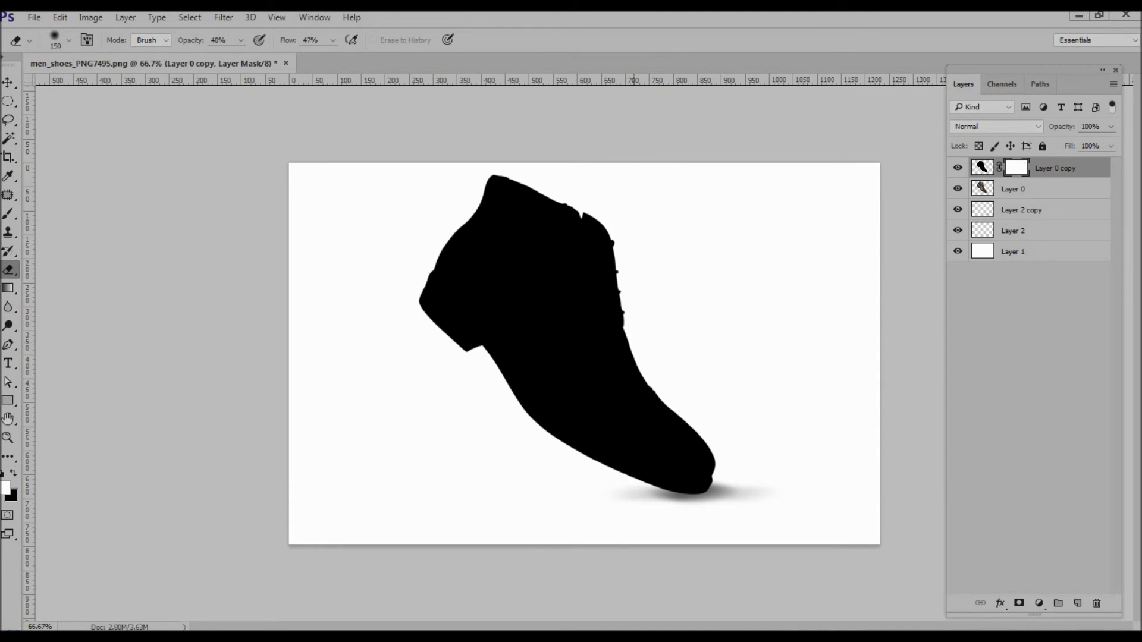
- Paint across the laces, vamp, toe cap and heel to reveal the brown leather, brightening toe highlights
mouse_move(577, 321)
left_mouse_down()
mouse_move(482, 316)
mouse_move(565, 244)
mouse_move(470, 238)
mouse_move(565, 215)
left_mouse_up()
mouse_move(469, 262)
left_mouse_down()
mouse_move(565, 333)
mouse_move(660, 440)
left_mouse_up()
left_click_drag(559, 393, 672, 417)
mouse_move(643, 381)
left_mouse_down()
mouse_move(702, 440)
mouse_move(696, 464)
left_mouse_up()
left_click_drag(475, 261, 553, 339)
left_click_drag(589, 255, 512, 243)
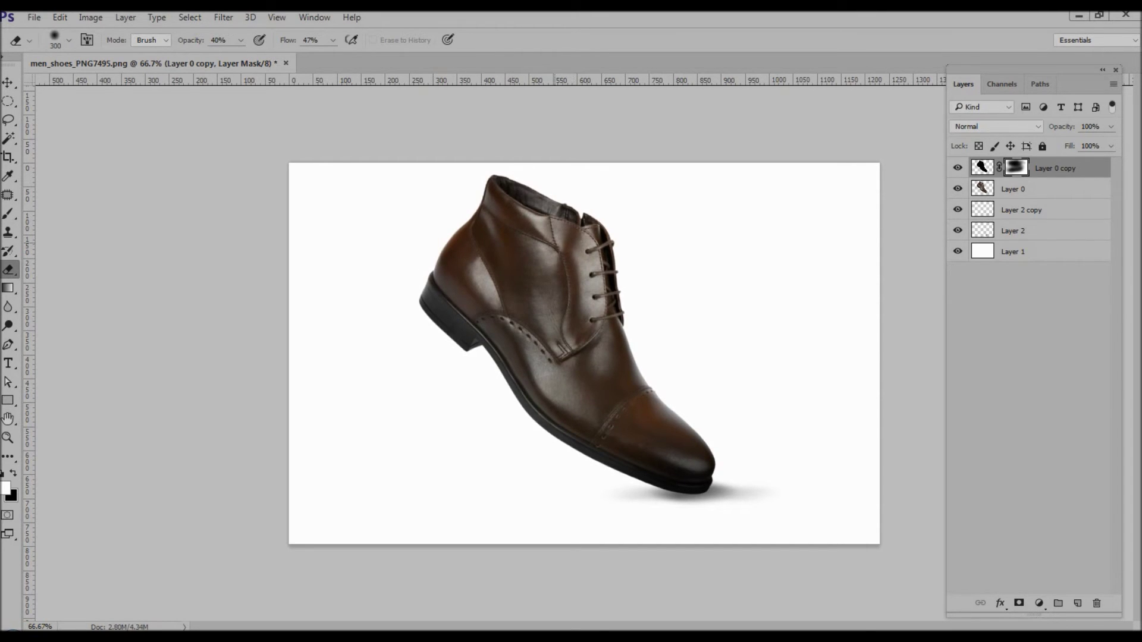
left_click_drag(535, 357, 633, 342)
left_click(693, 463)
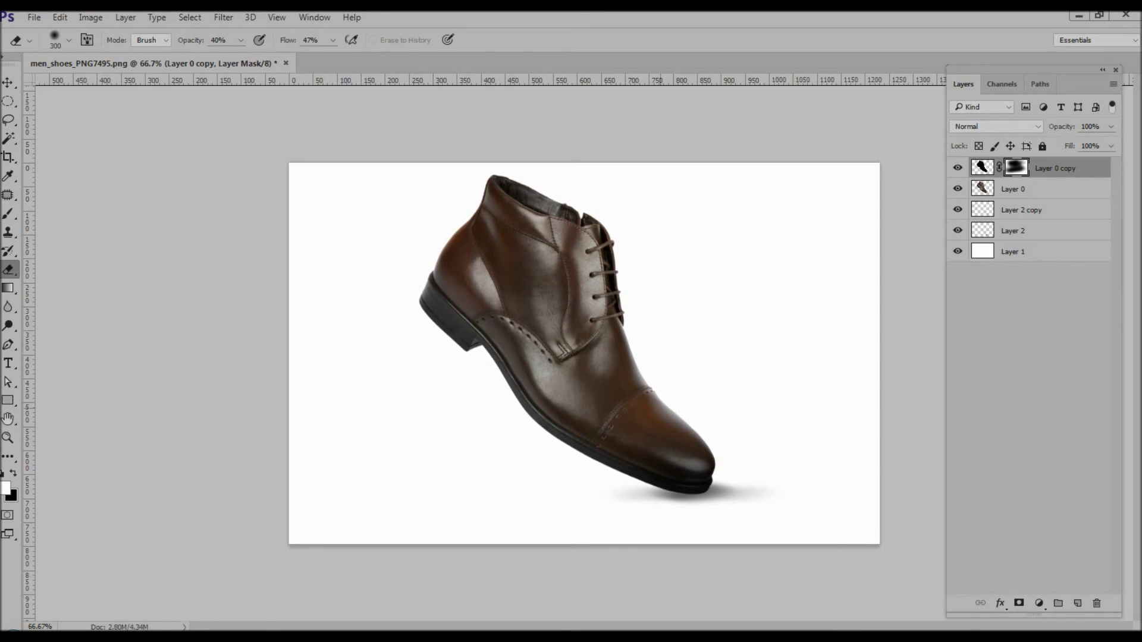
left_click(700, 465)
left_click(692, 466)
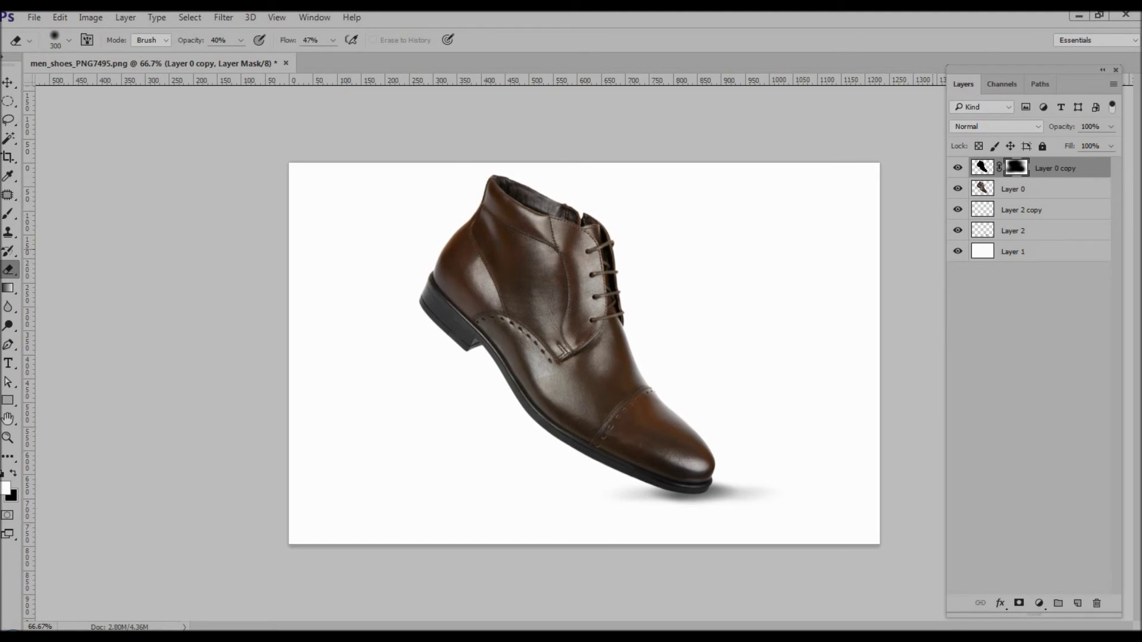
- Group the Layer 2 copy and Layer 2 shadow layers into Group 1
key("v")
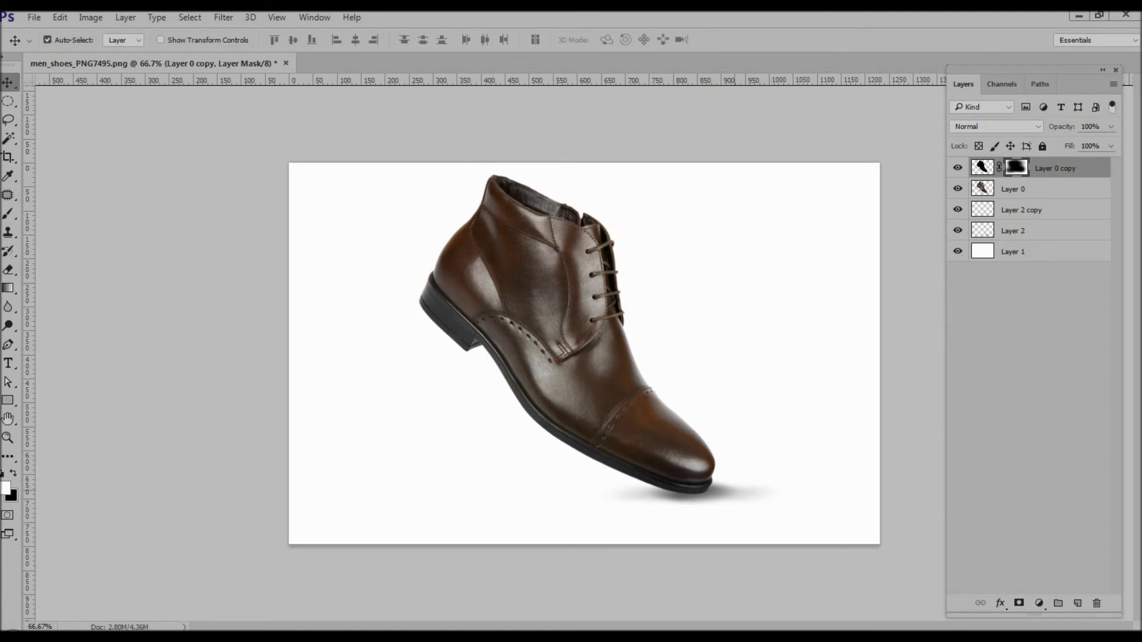
left_click(731, 492)
left_click(47, 40)
left_click(1013, 231, "shift")
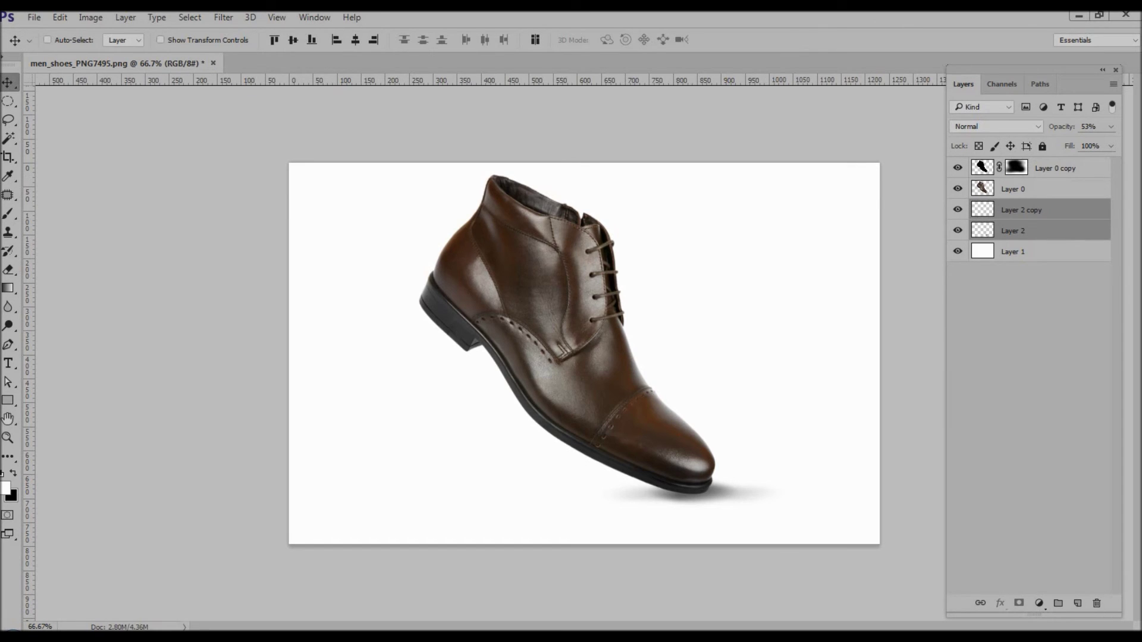
key("ctrl+g")
left_click(47, 40)
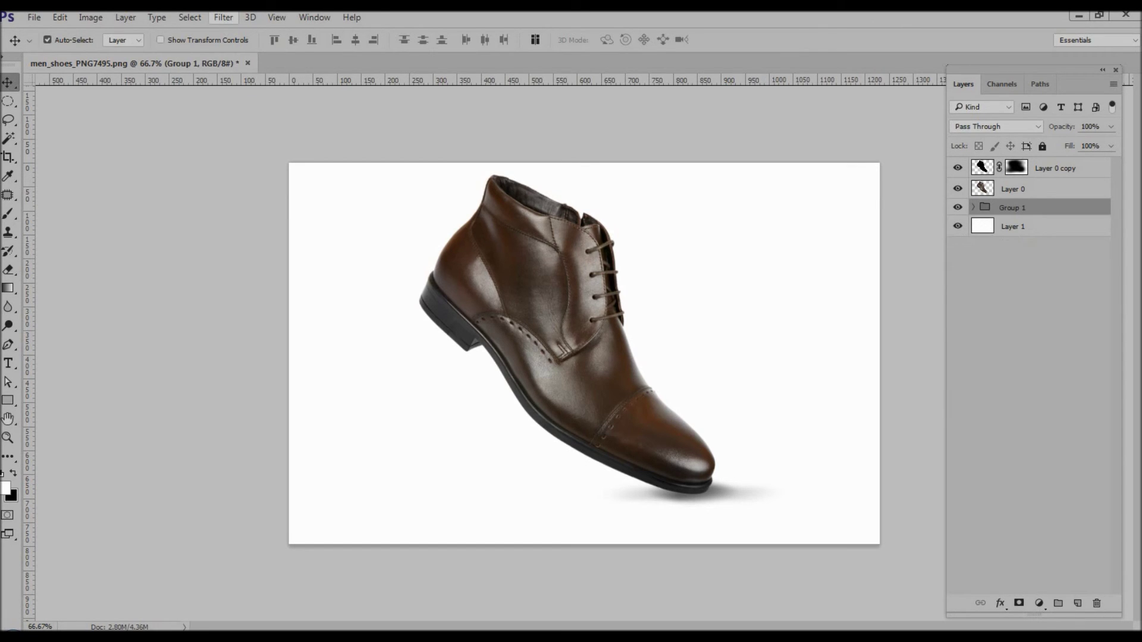
- Dismiss the Filter menu and toggle the top boot copy's visibility to compare the shadow
left_click(224, 17)
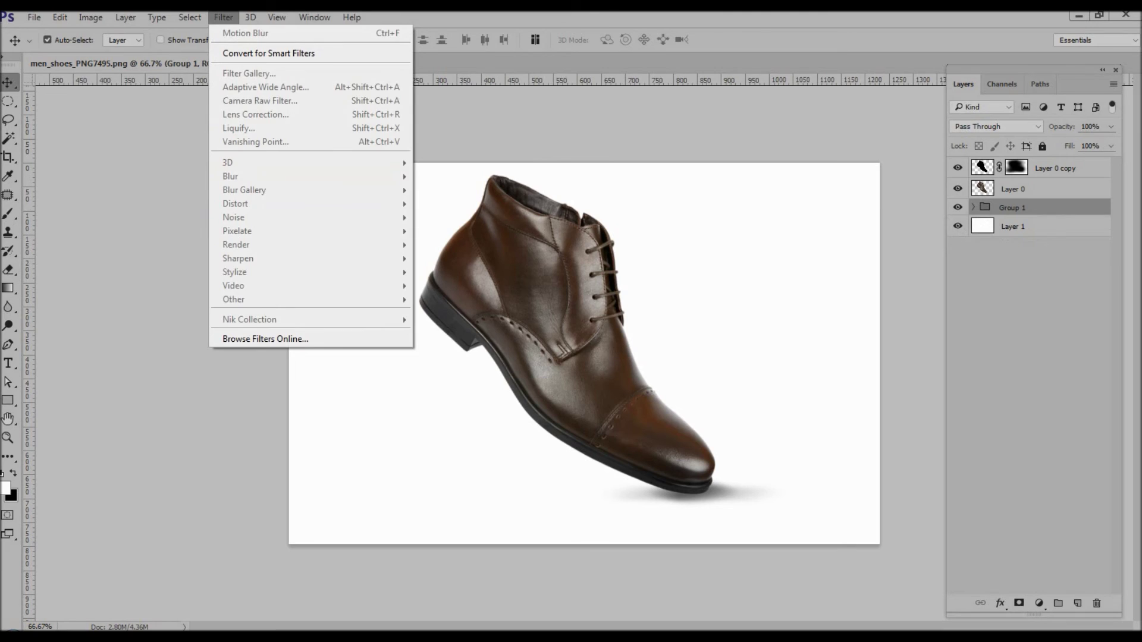
key("Escape")
left_click(958, 168)
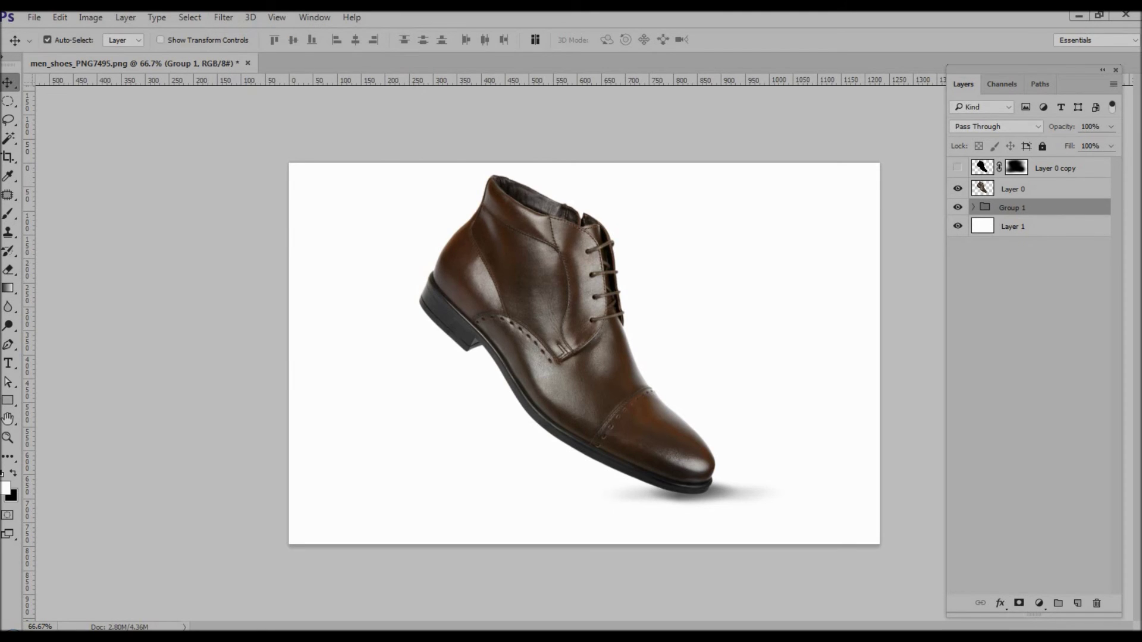
left_click(957, 168)
left_click(958, 167)
- Expand Group 1, check Layer 2's shadow by toggling it, and make Layer 2 active
left_click(973, 207)
left_click(958, 246)
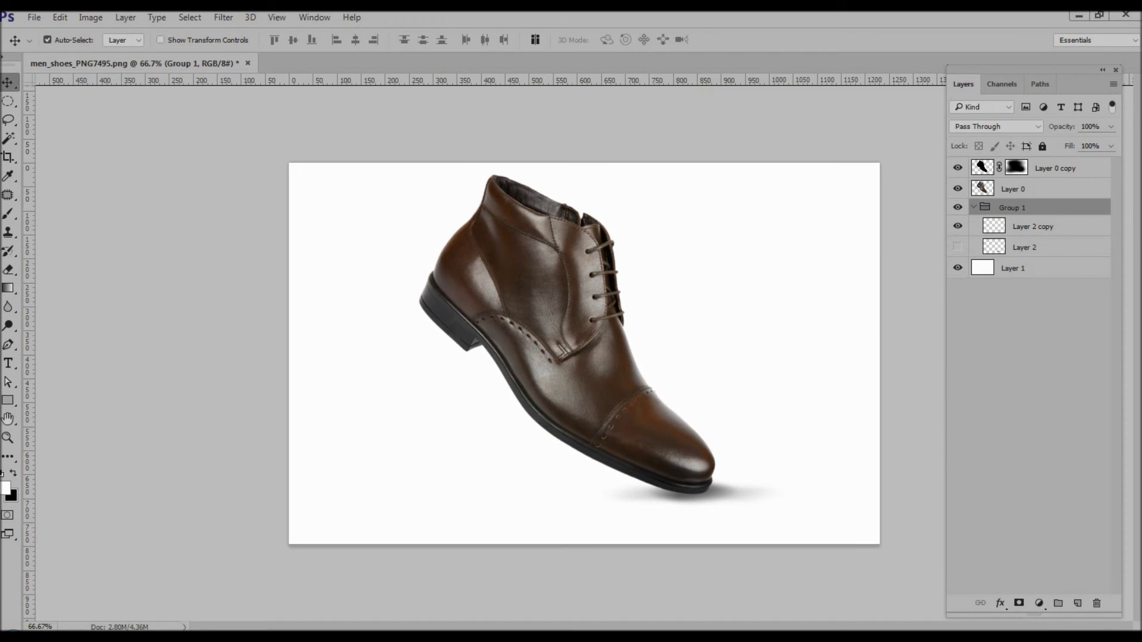
left_click(957, 247)
left_click(1024, 246)
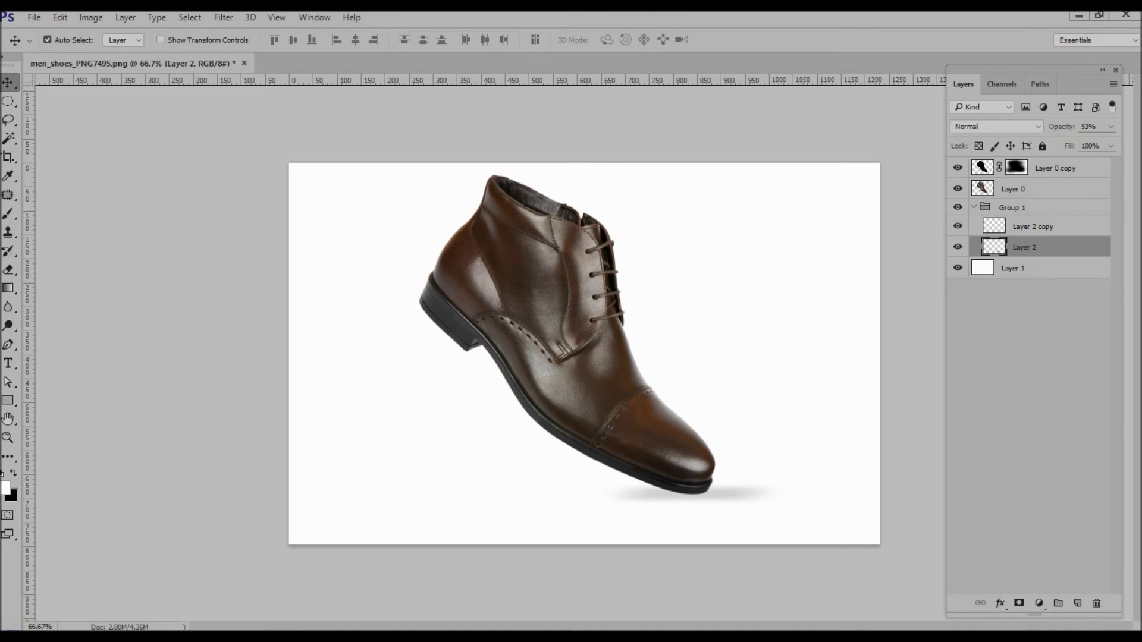
- Apply a Motion Blur with angle 0 and distance 54 pixels to Layer 2
left_click(223, 17)
mouse_move(268, 176)
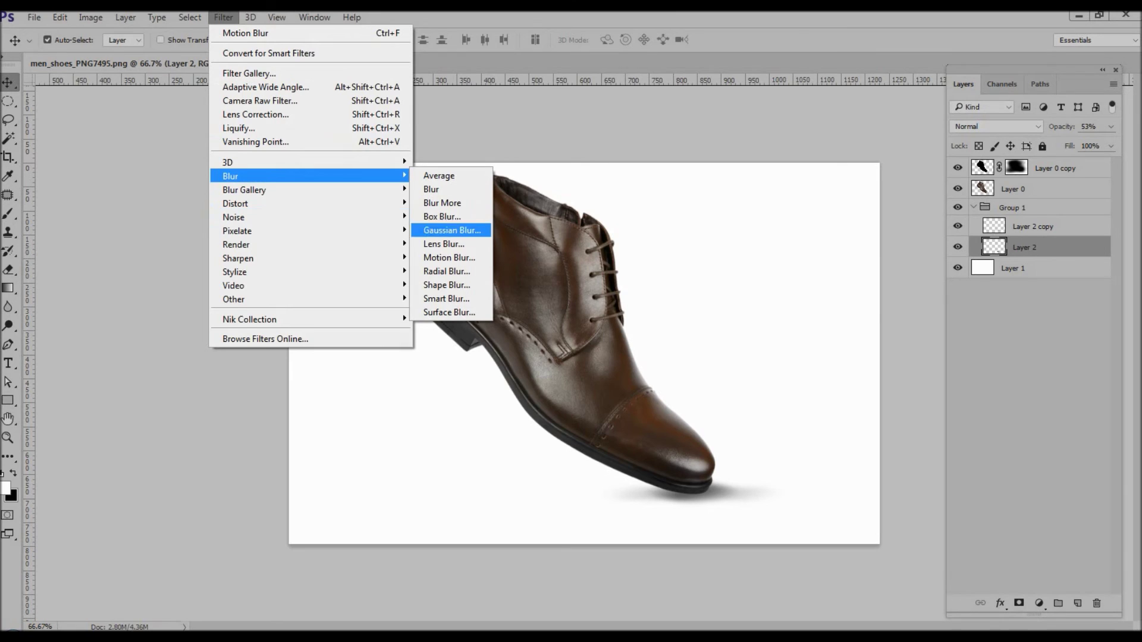
left_click(452, 257)
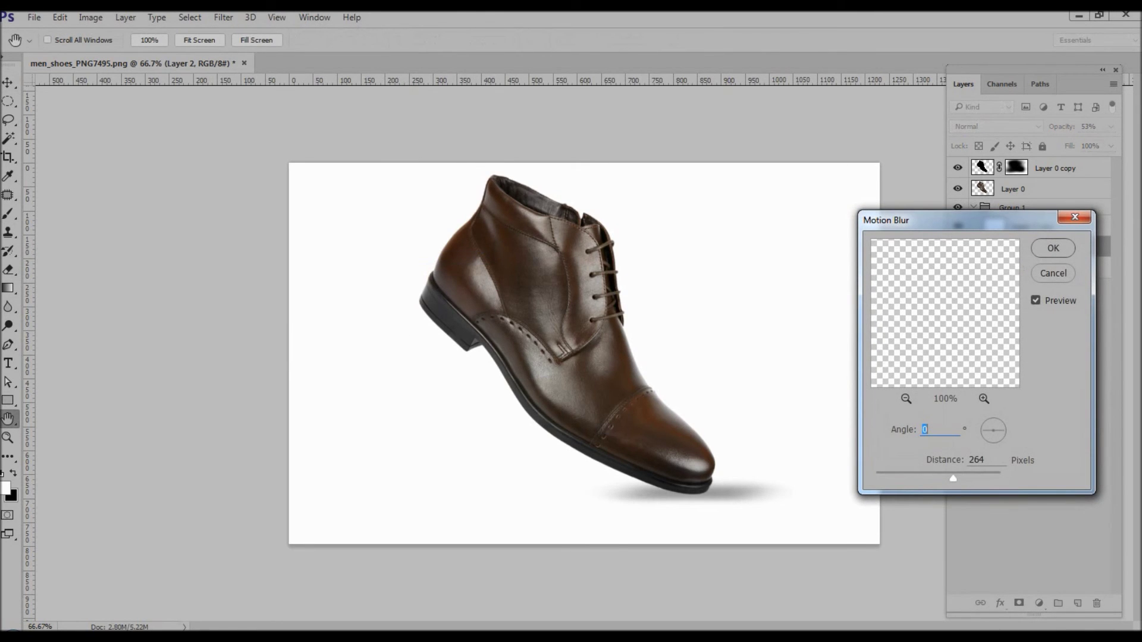
key("Tab")
type("39")
key("Up")
key("Up")
key("Up")
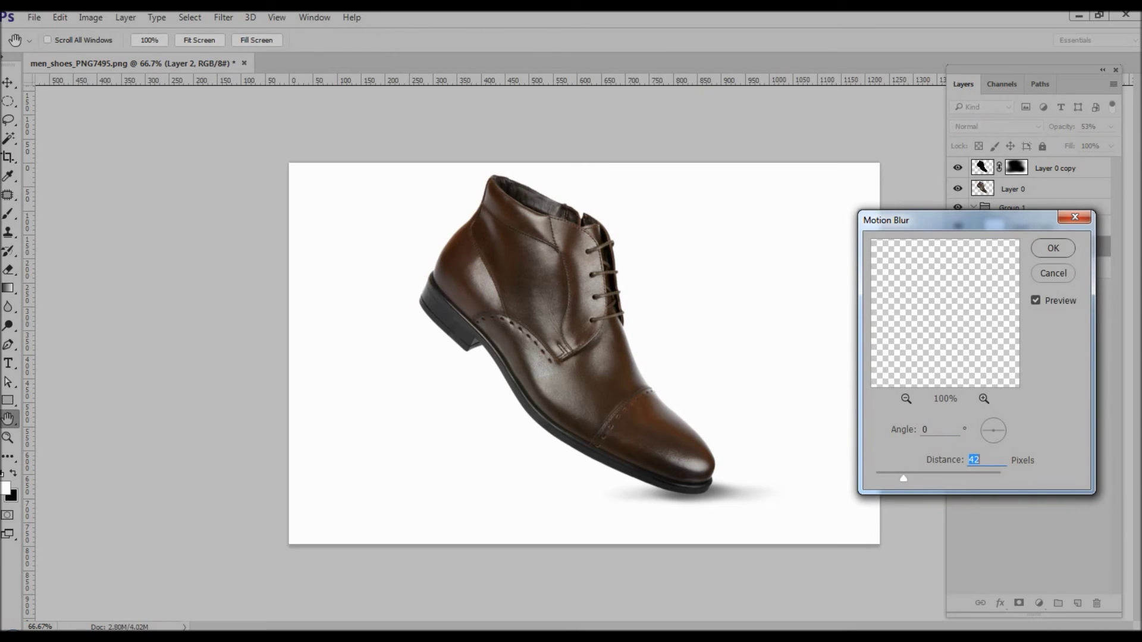
key("Down")
key("Down")
key("Down")
key("Down")
key("Down")
key("Down")
key("Up")
key("Up")
key("Up")
key("Tab")
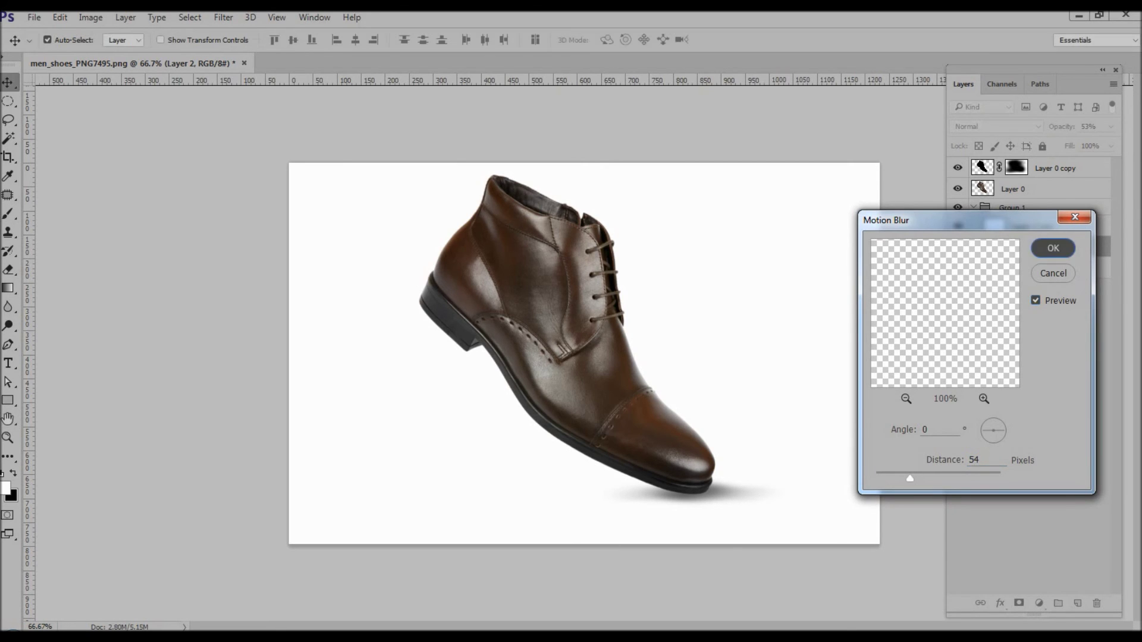
key("Return")
- Apply a 3.9-pixel Gaussian Blur to Layer 2, then make Layer 0 copy active
left_click(224, 18)
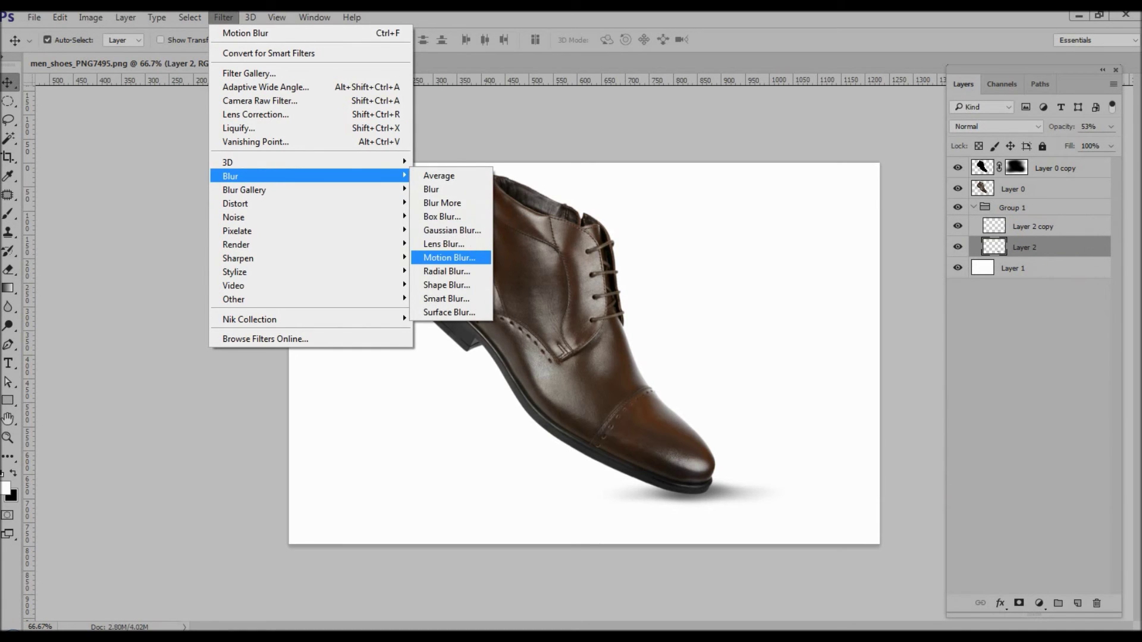
left_click(452, 230)
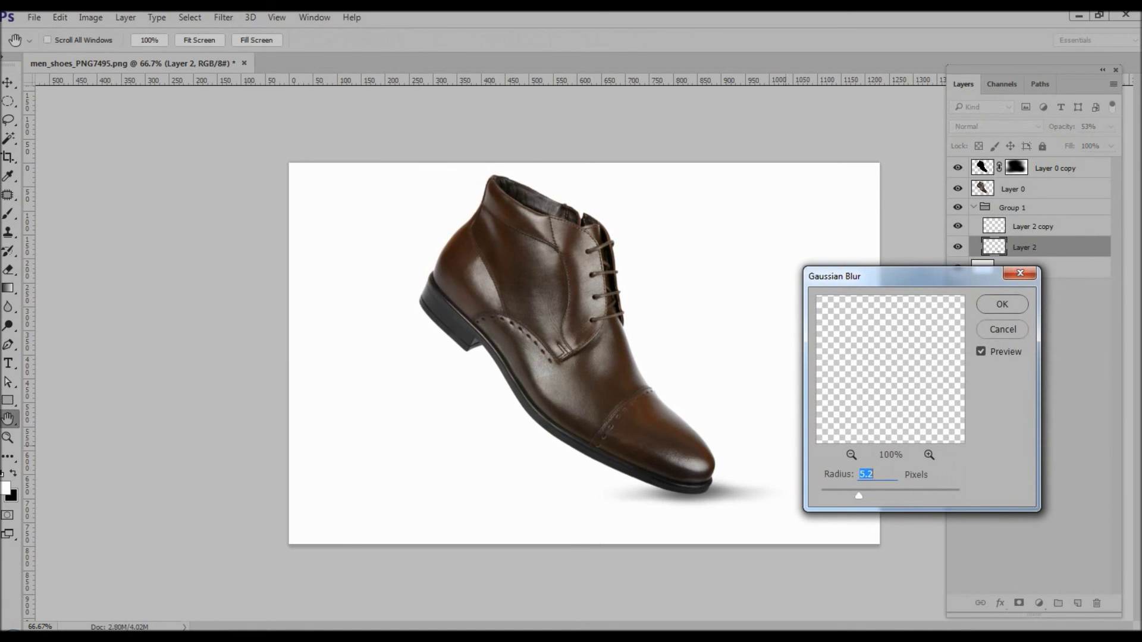
left_click_drag(858, 496, 849, 496)
key("Return")
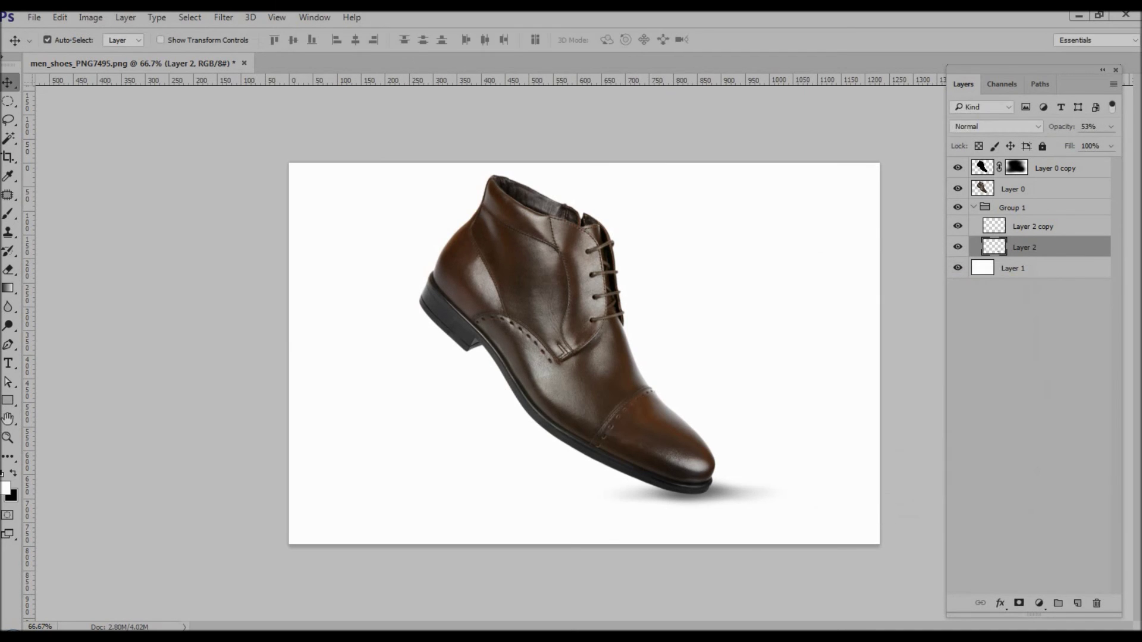
key("alt+period")
left_click(1110, 126)
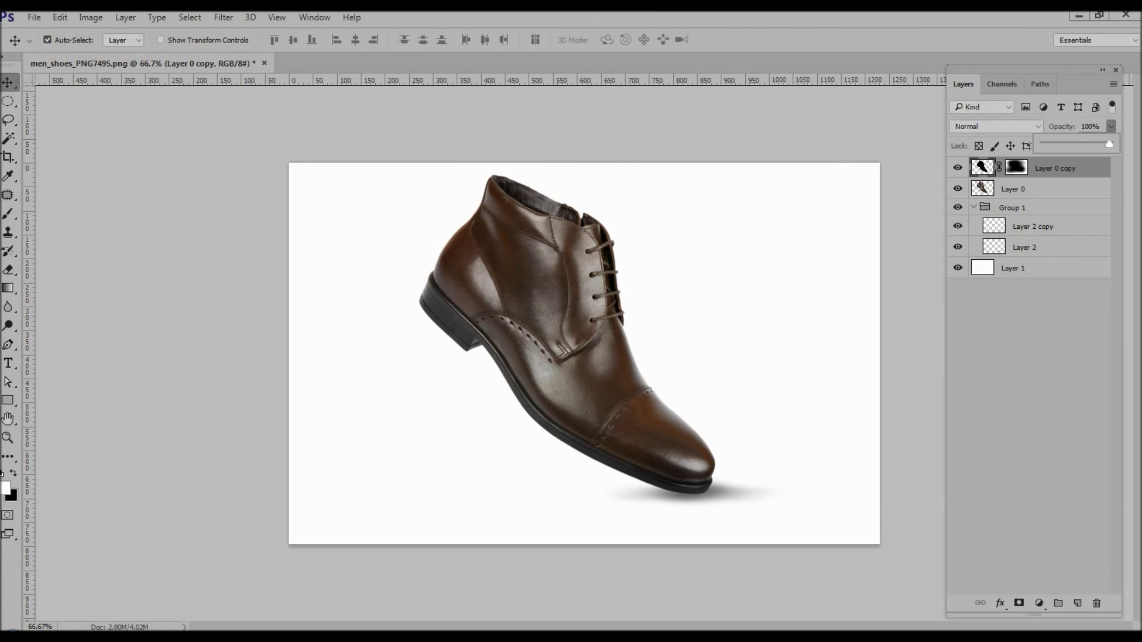
- Set Layer 0 copy to 79% opacity, then rotate Group 1's shadow about 6° and stretch it along the sole
left_click_drag(1112, 143, 1095, 143)
left_click(1011, 207)
left_click(974, 206)
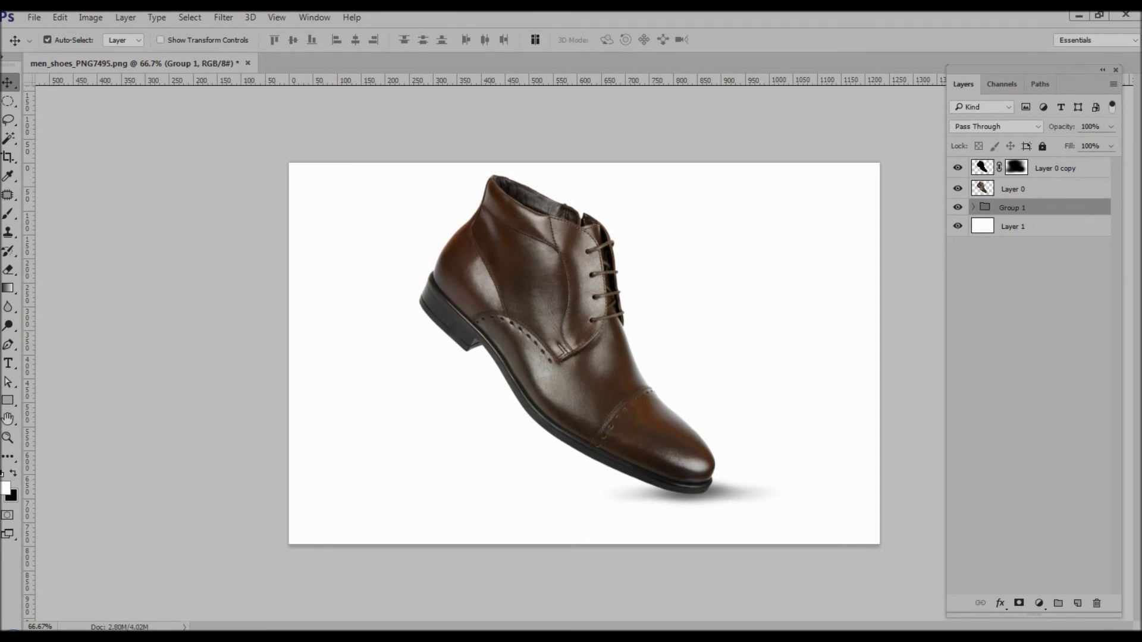
key("ctrl+t")
left_click_drag(793, 501, 774, 518)
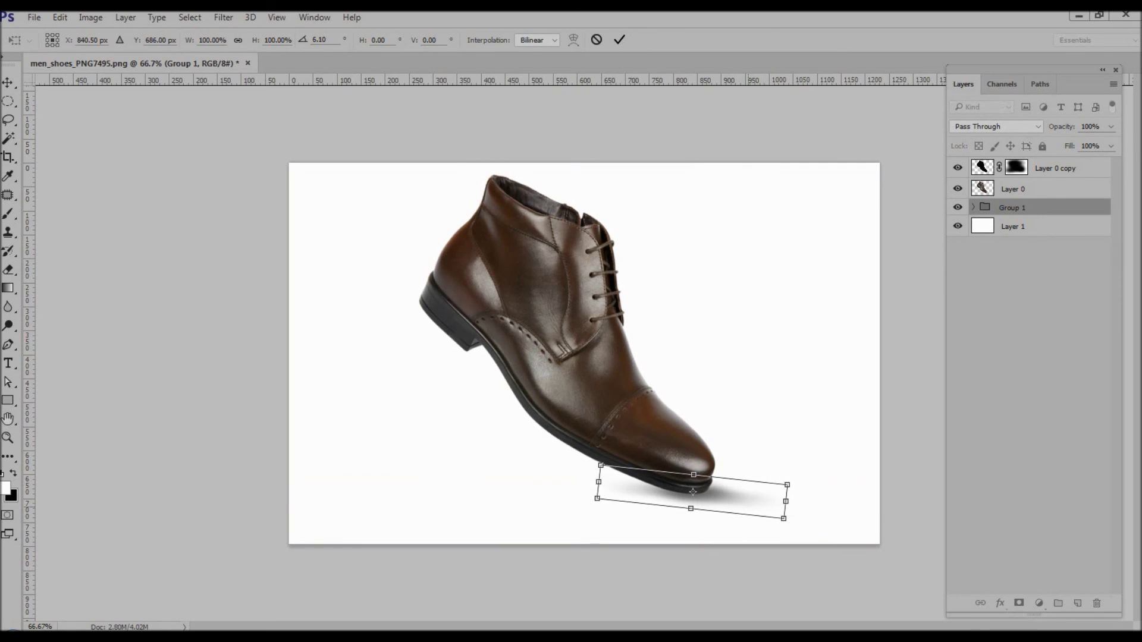
left_click_drag(693, 491, 694, 494)
key("Return")
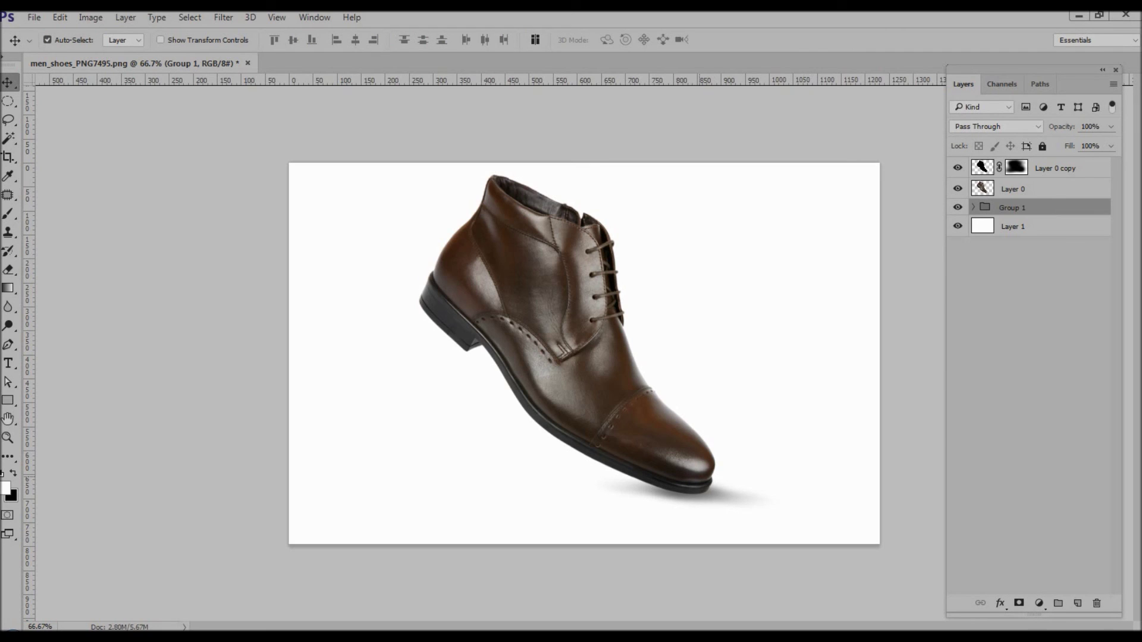
- Select both boot layers and start rotating them slightly counterclockwise
key("alt+shift+bracketright")
key("alt+bracketleft")
key("alt+shift+bracketright")
key("ctrl+t")
left_click_drag(762, 508, 767, 502)
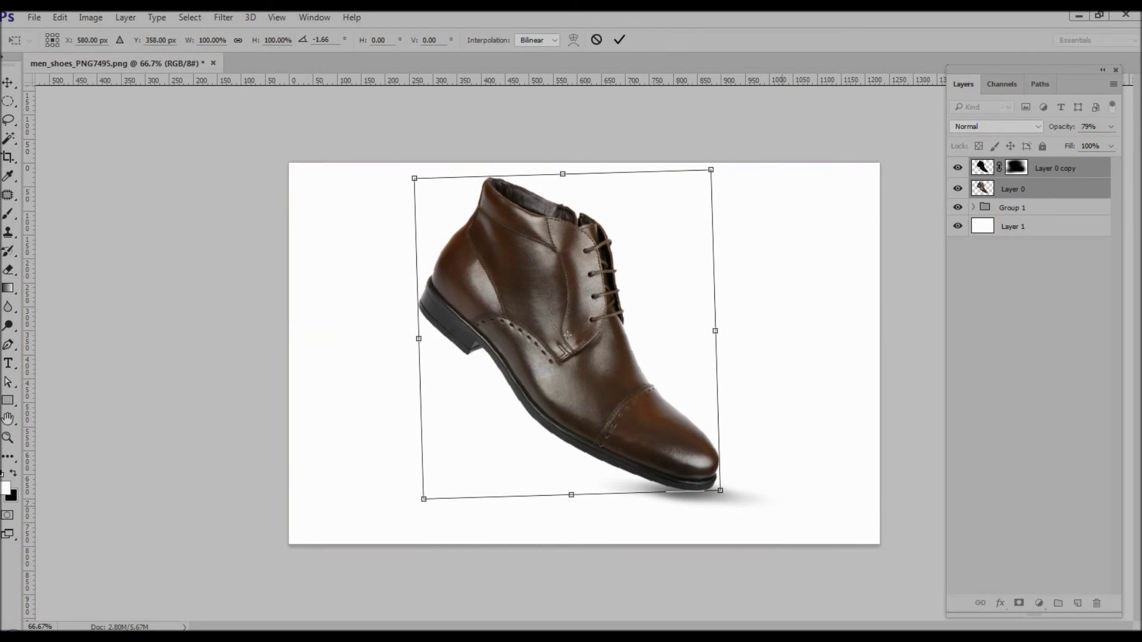
- Rotate the boot layers to about -3.6° and nudge them slightly down and left
left_click_drag(767, 503, 773, 495)
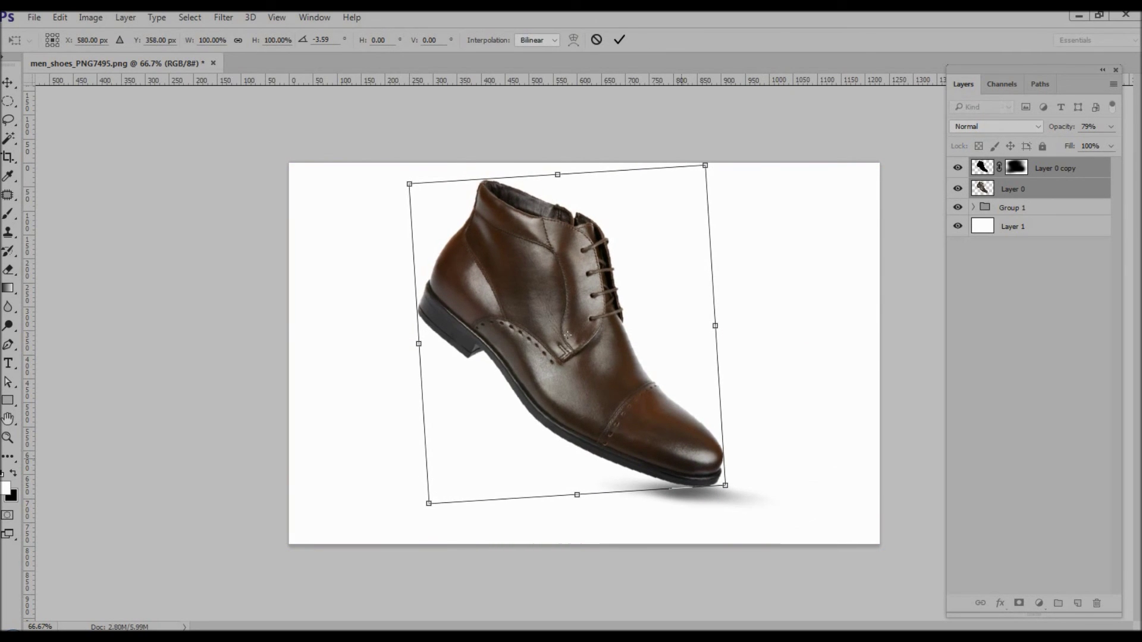
key("Return")
key("shift+Down")
key("shift+Down")
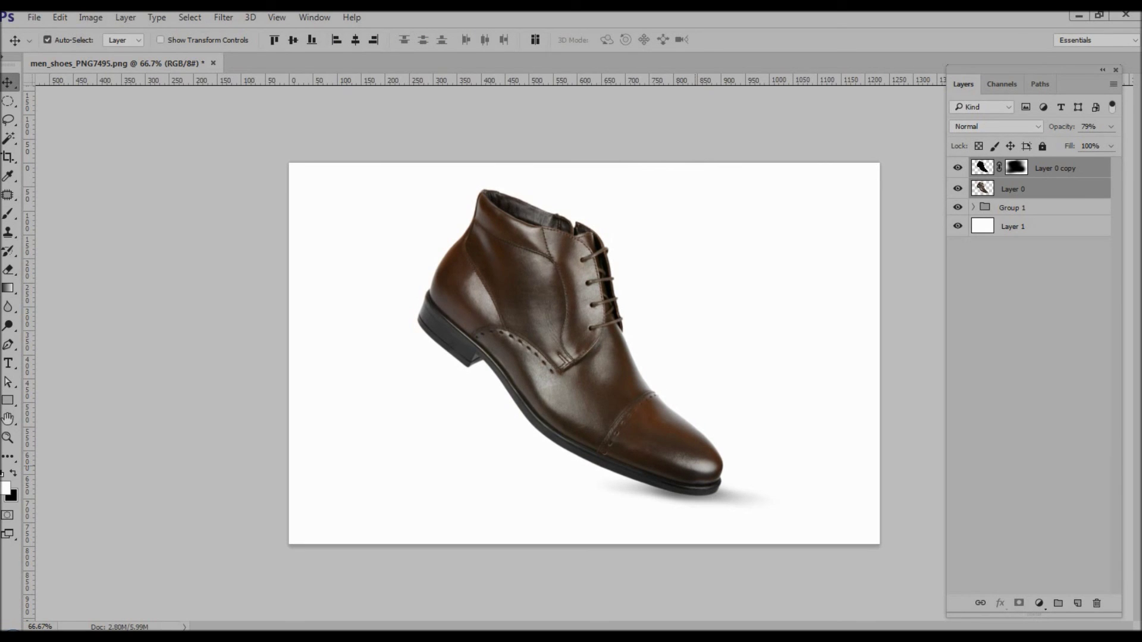
key("Left")
key("Left")
key("Left")
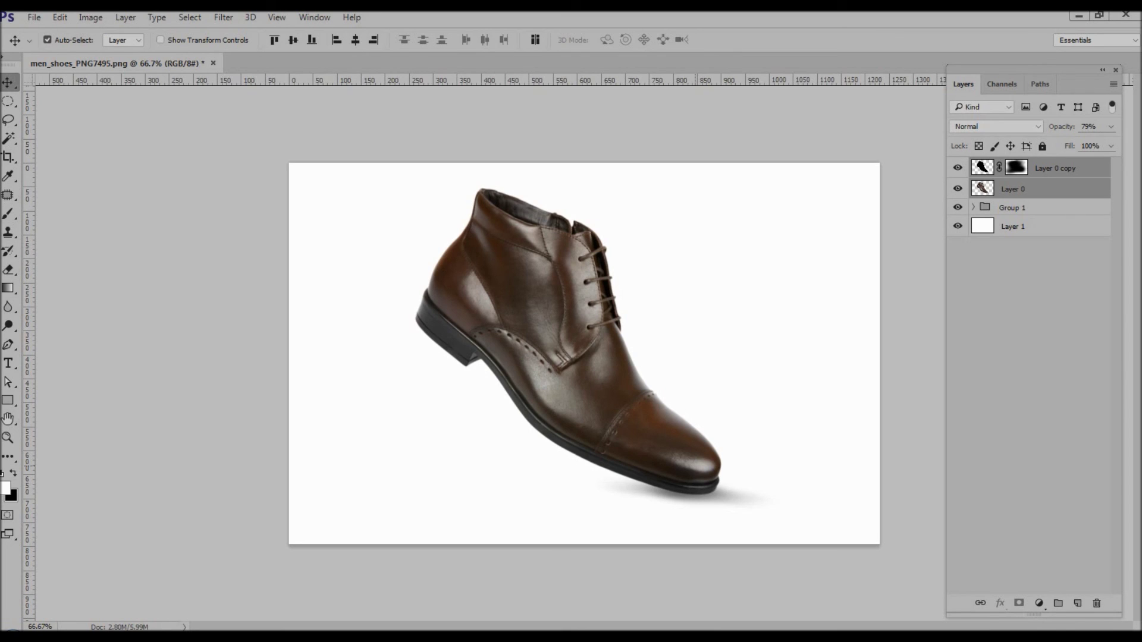
- Group the boot layers and the Group 1 shadow together as Group 2
key("ctrl")
key("alt+shift+bracketleft")
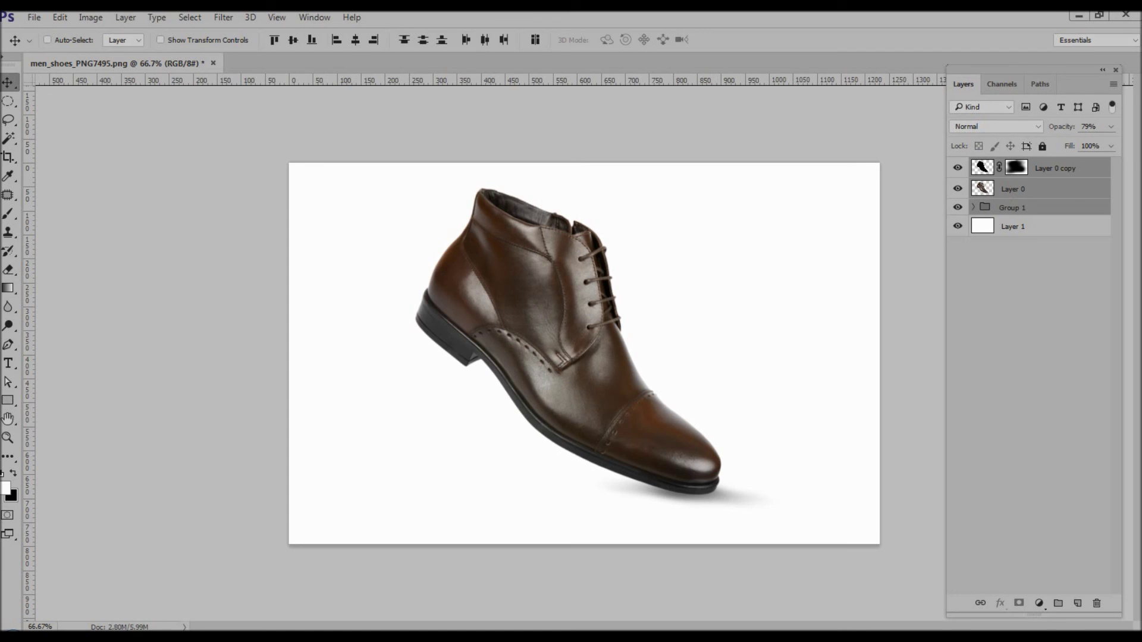
key("ctrl+g")
key("ctrl+comma")
key("ctrl+comma")
- Centre Group 2 vertically and horizontally on the canvas, then deselect
key("ctrl+a")
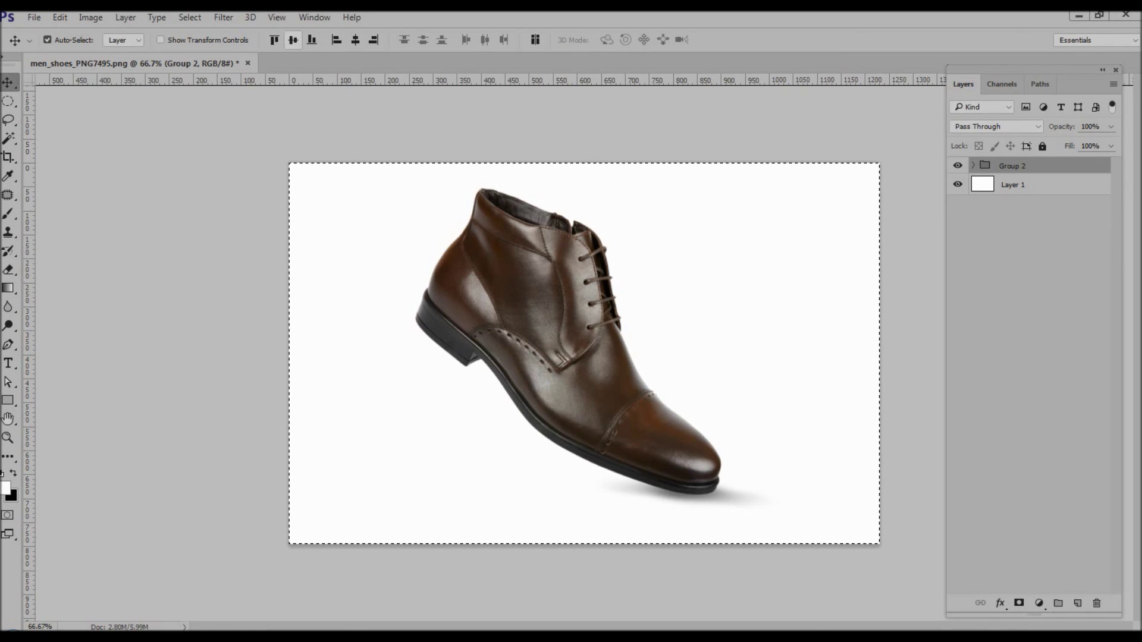
left_click(293, 39)
left_click(355, 40)
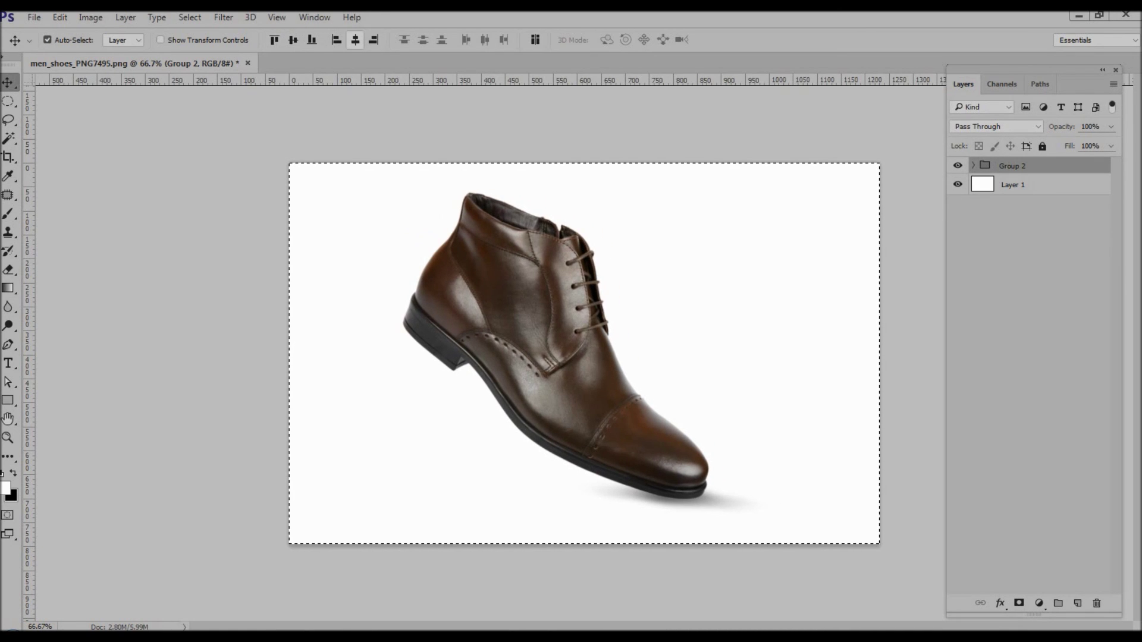
key("ctrl+d")
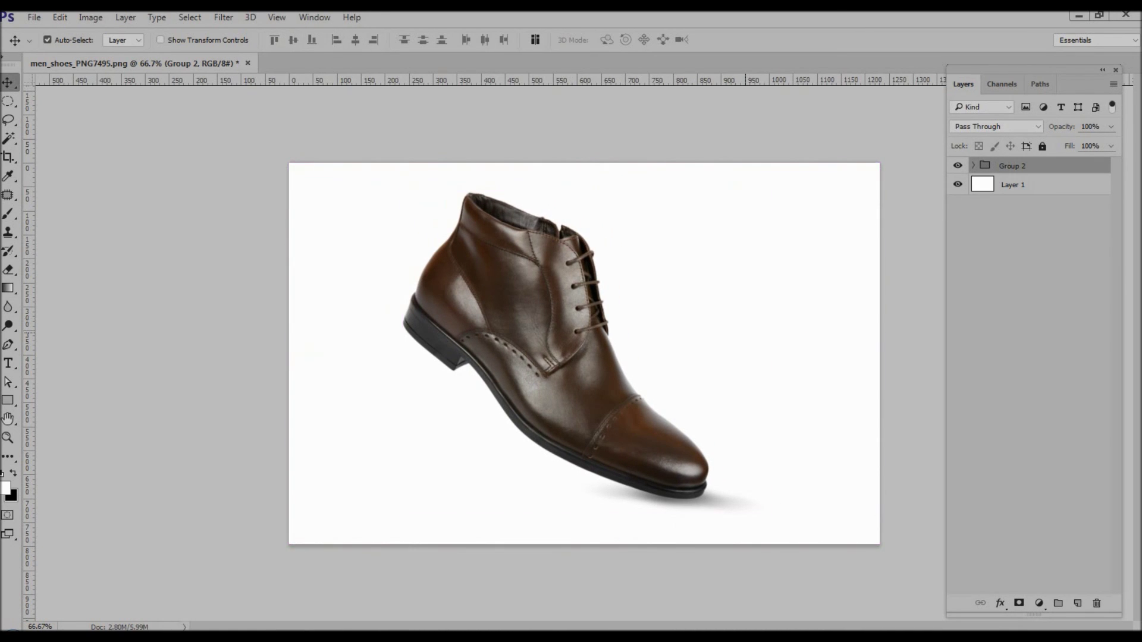
left_click(34, 17)
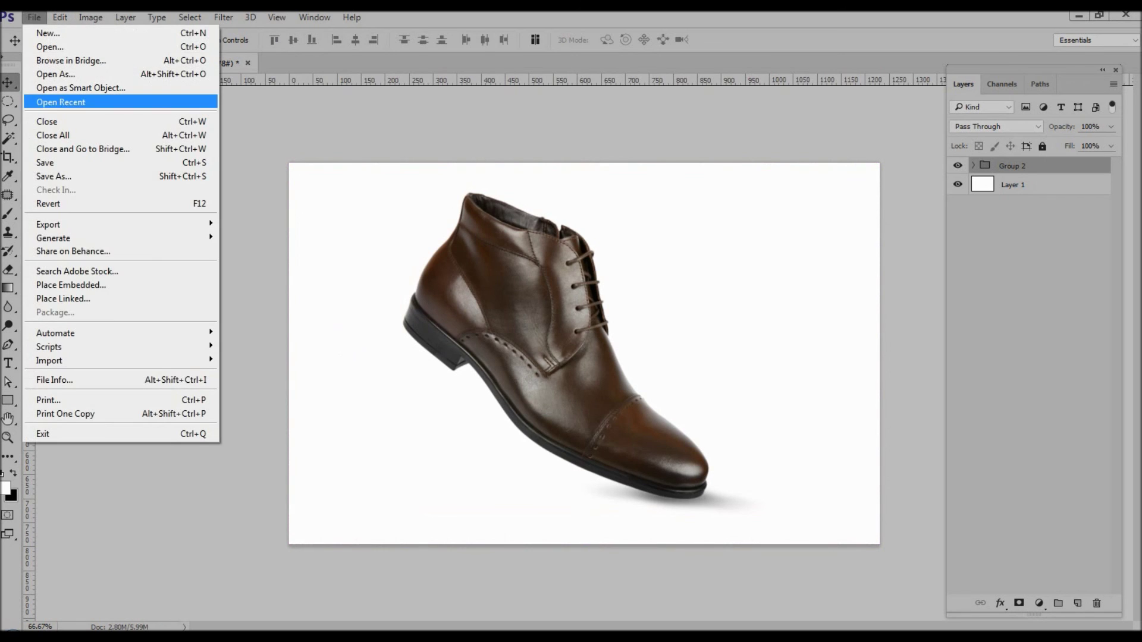
- Save for Web as a JPEG named 'With Shadow' in the Desktop folder
left_click(55, 73)
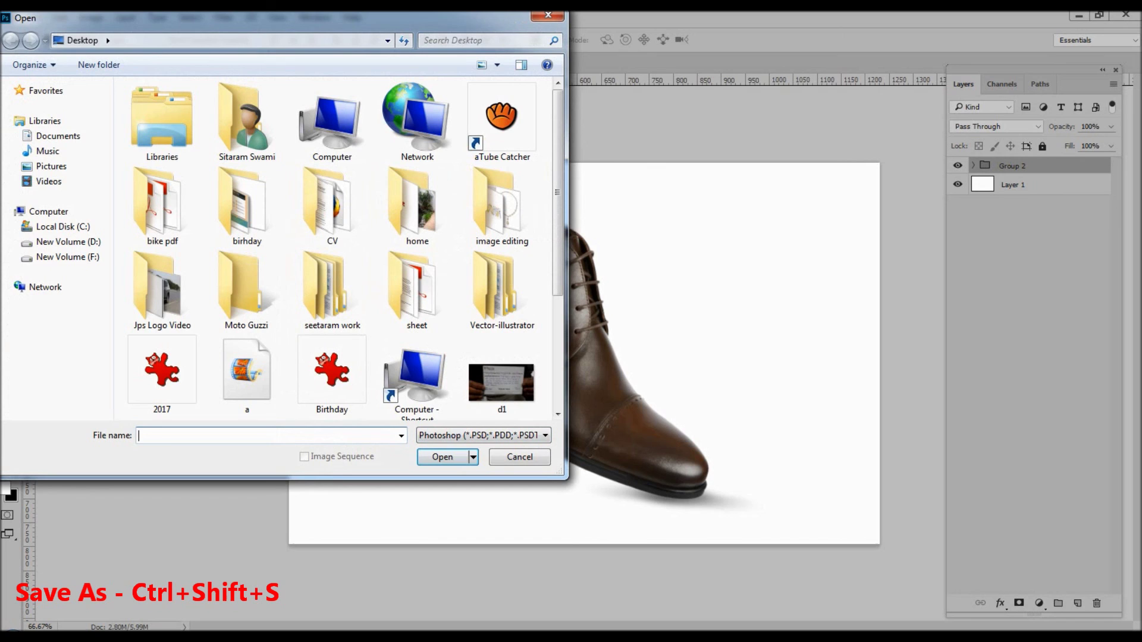
type("with ")
type("Shadow")
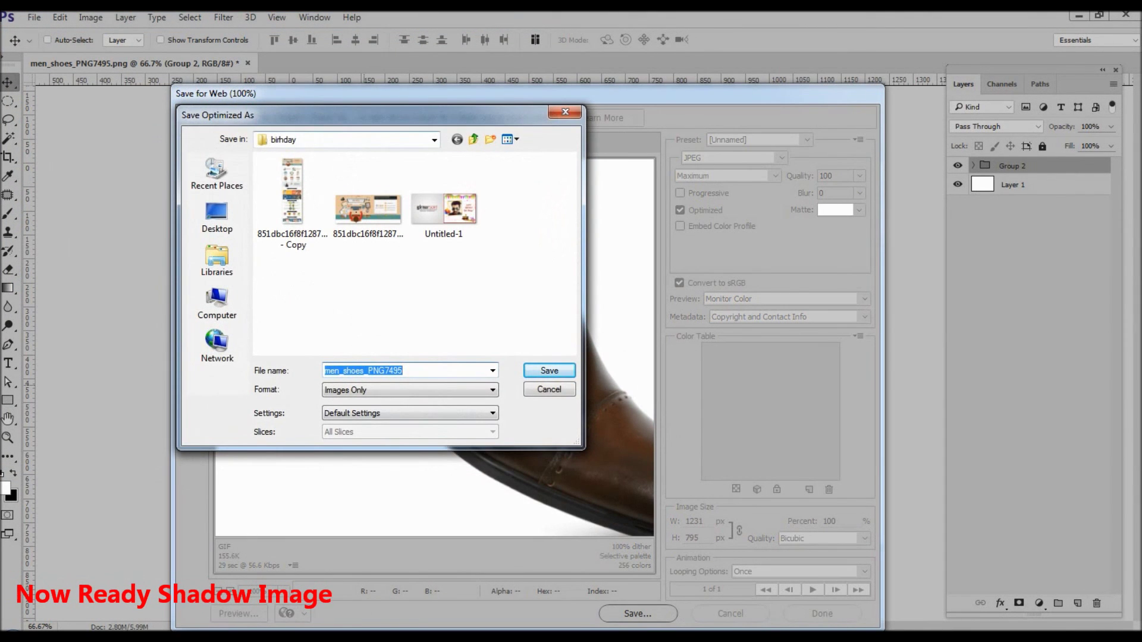
left_click(217, 217)
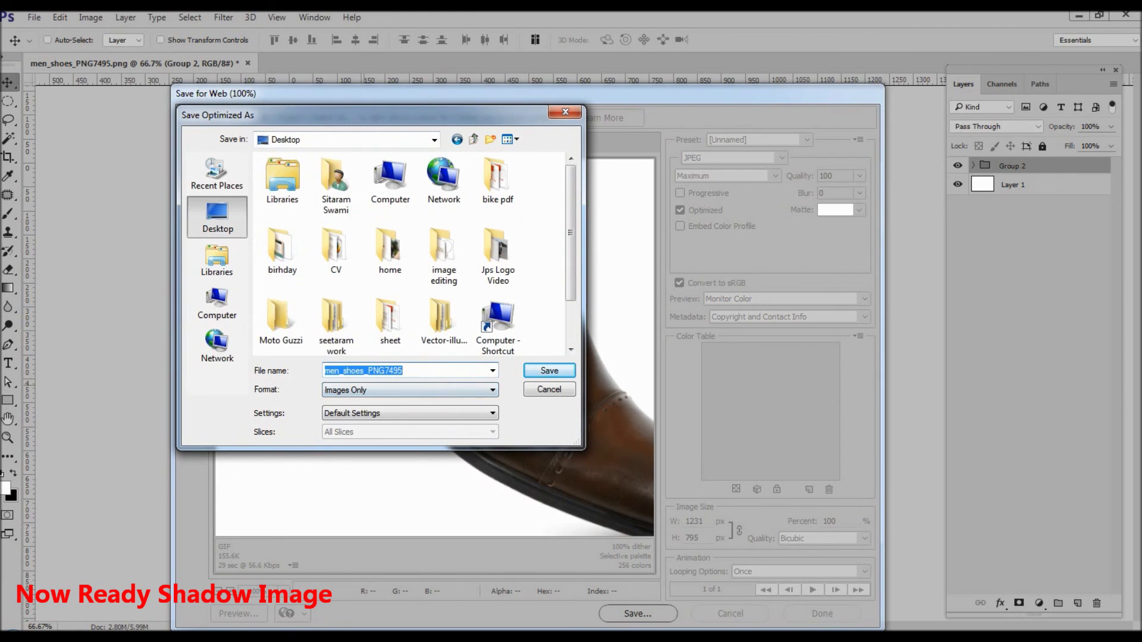
key("BackSpace")
type("Wi")
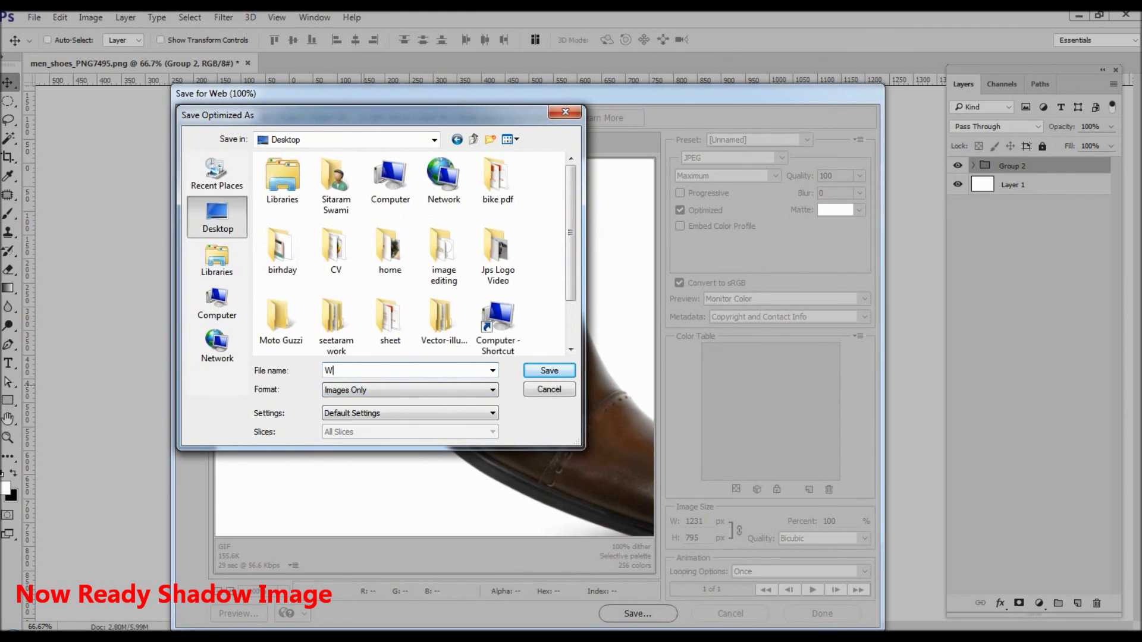
type("th Shadow")
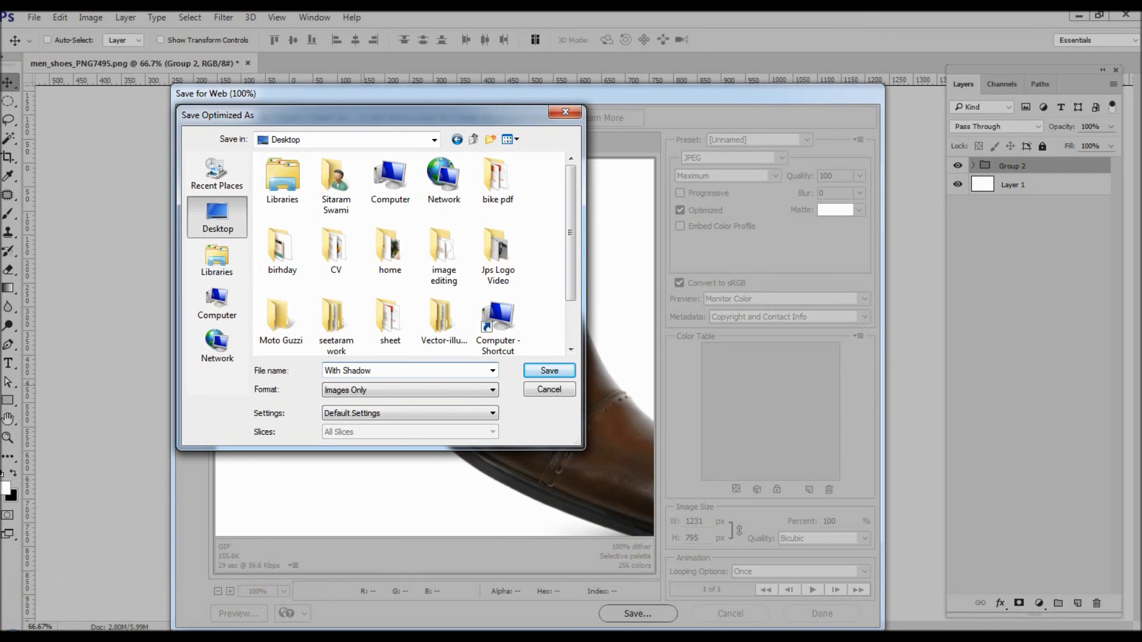
key("Return")
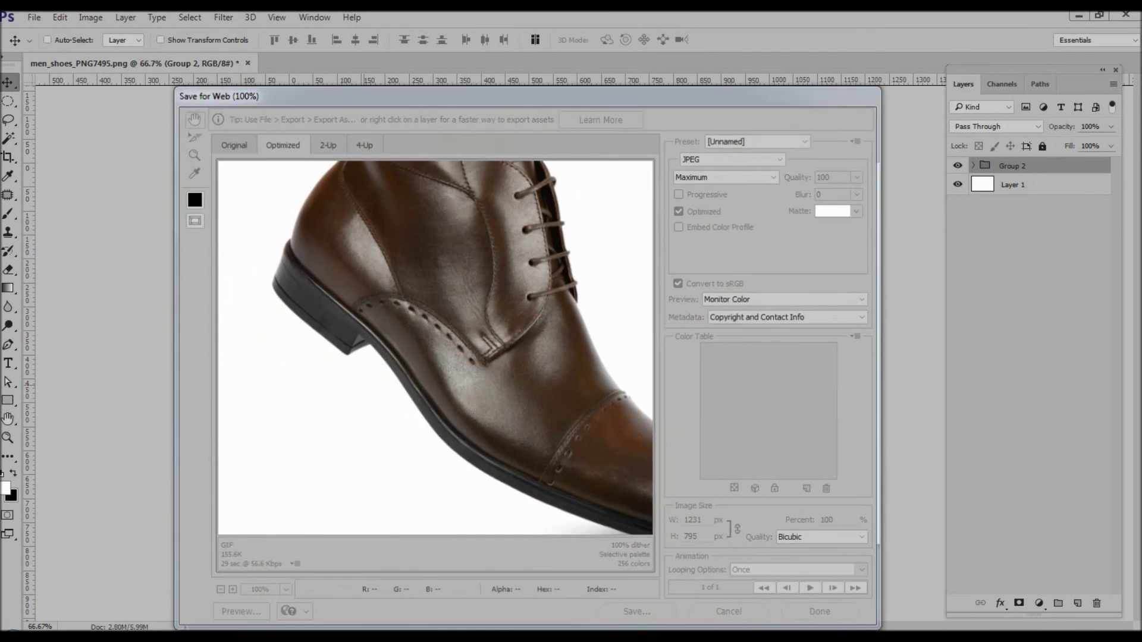